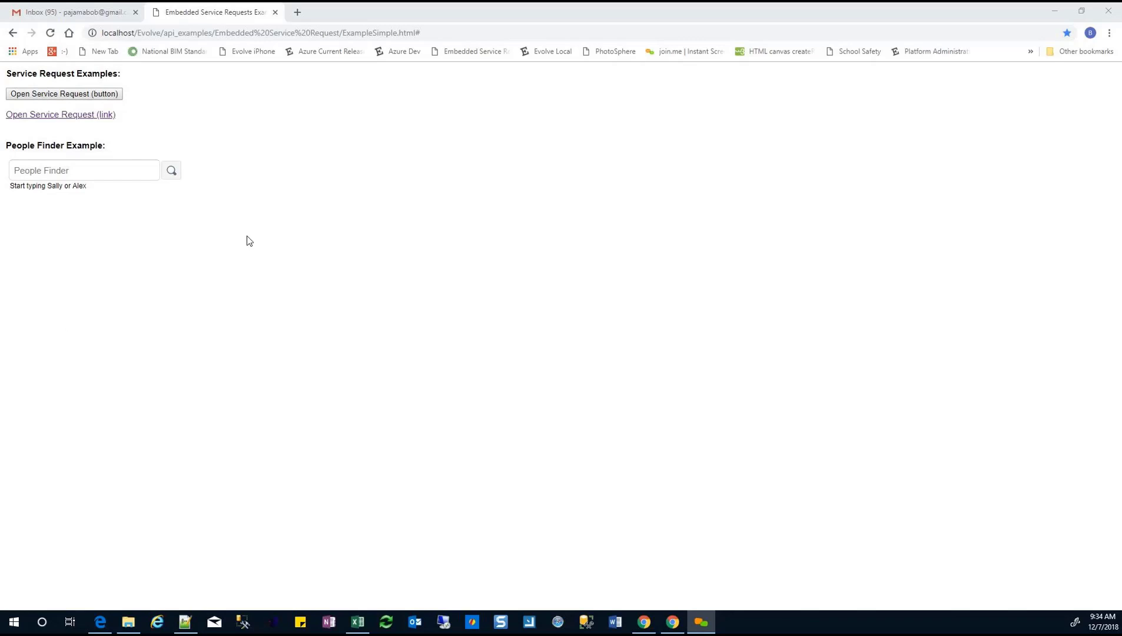
Open a new service request from the example page's button and review its Requester and other form fields
click(79, 96)
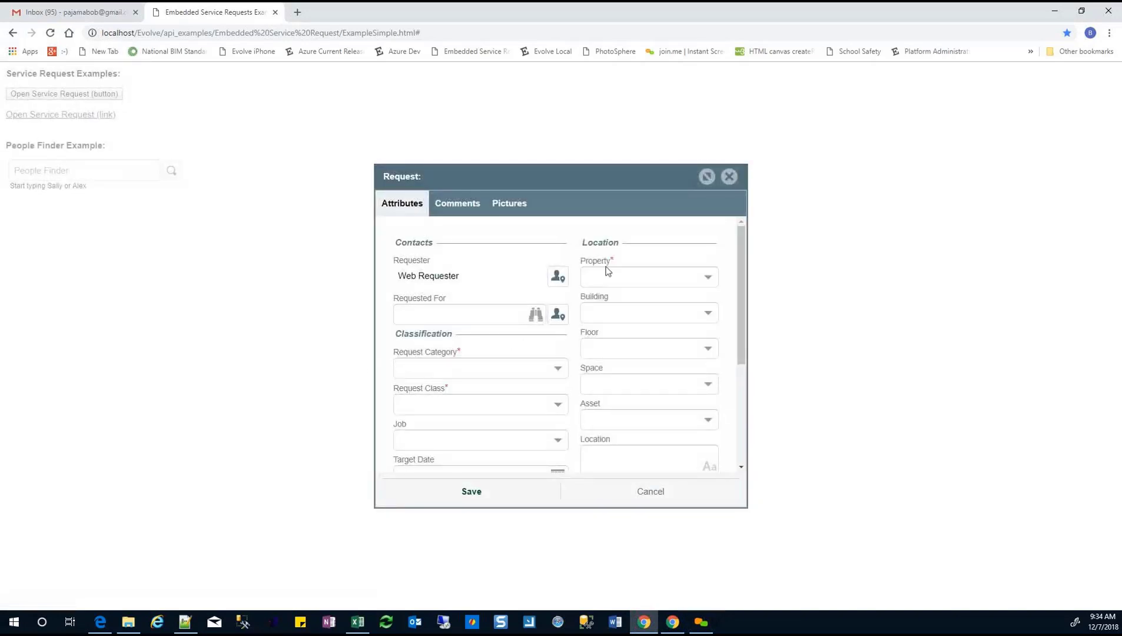
drag(463, 282, 398, 283)
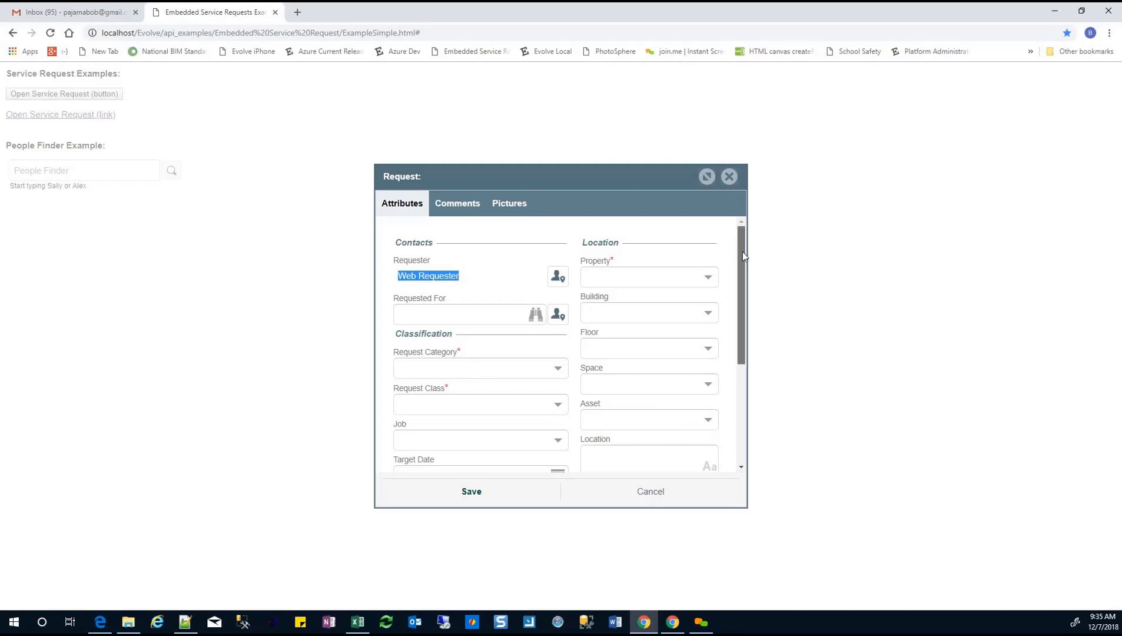
drag(743, 252, 740, 219)
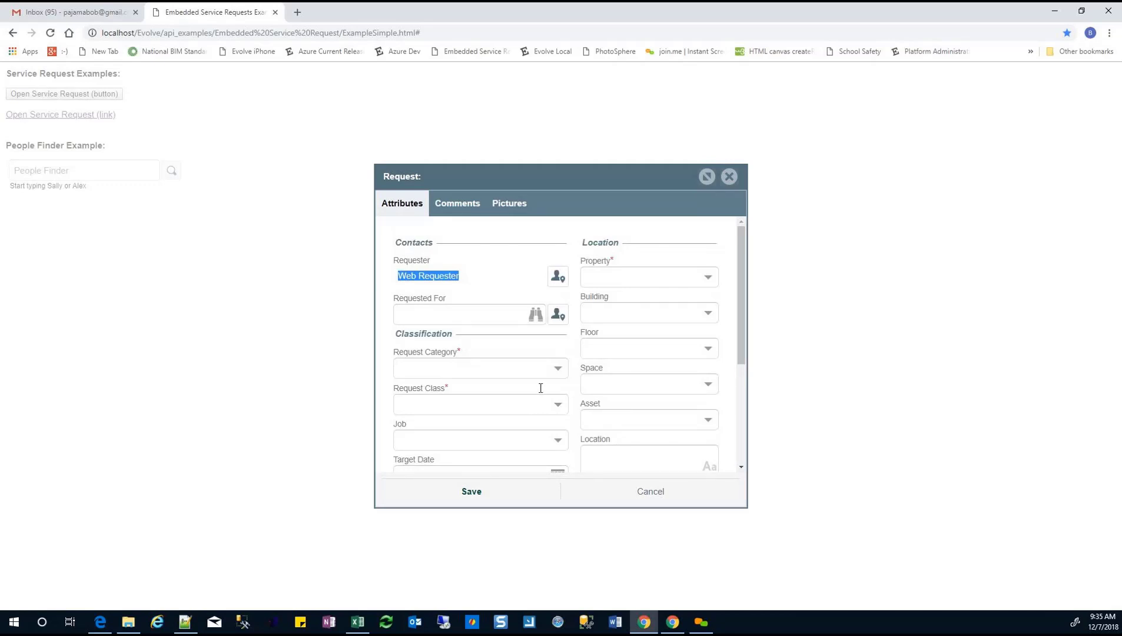
Set the request's Property to Canal Street, Request Category to Commissioning and Request Class to Damage
click(695, 276)
click(705, 281)
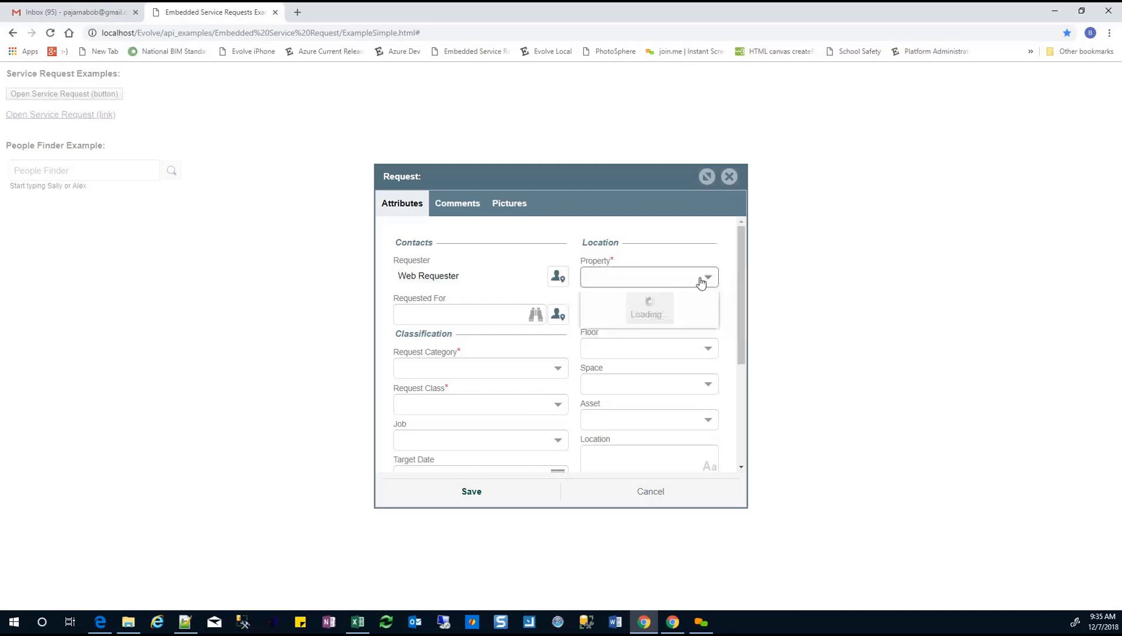
click(628, 320)
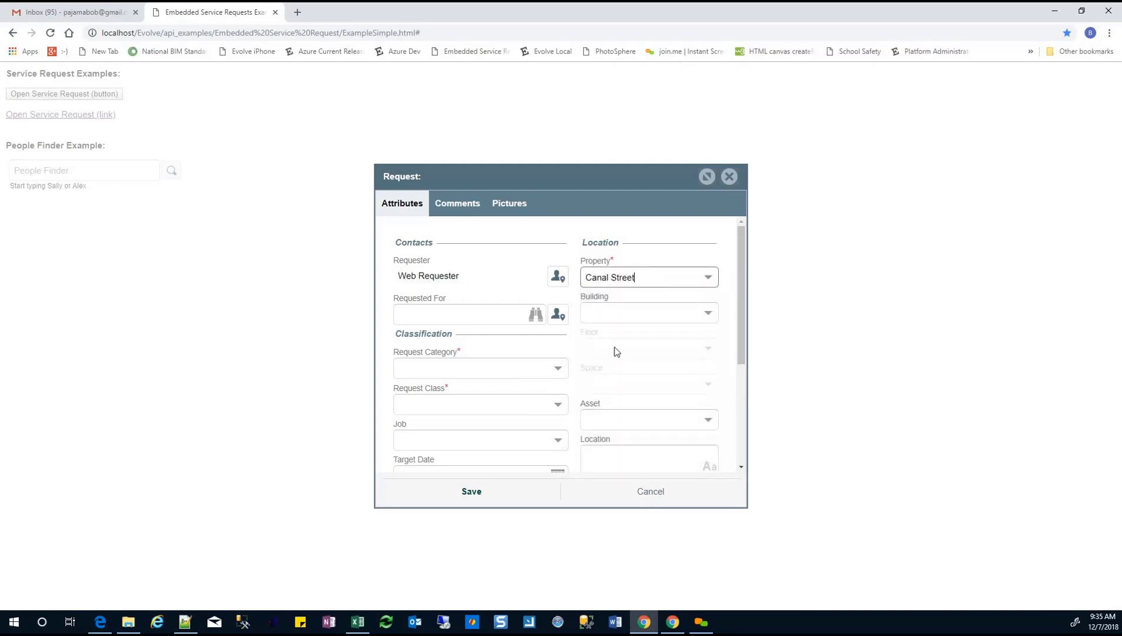
click(447, 309)
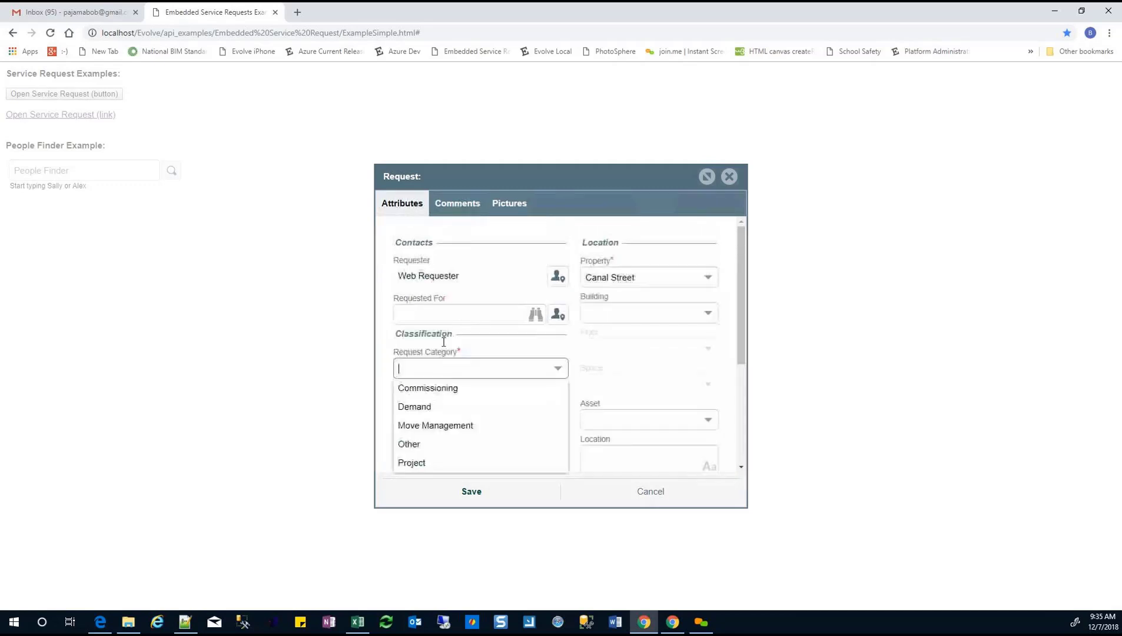
click(421, 389)
click(559, 405)
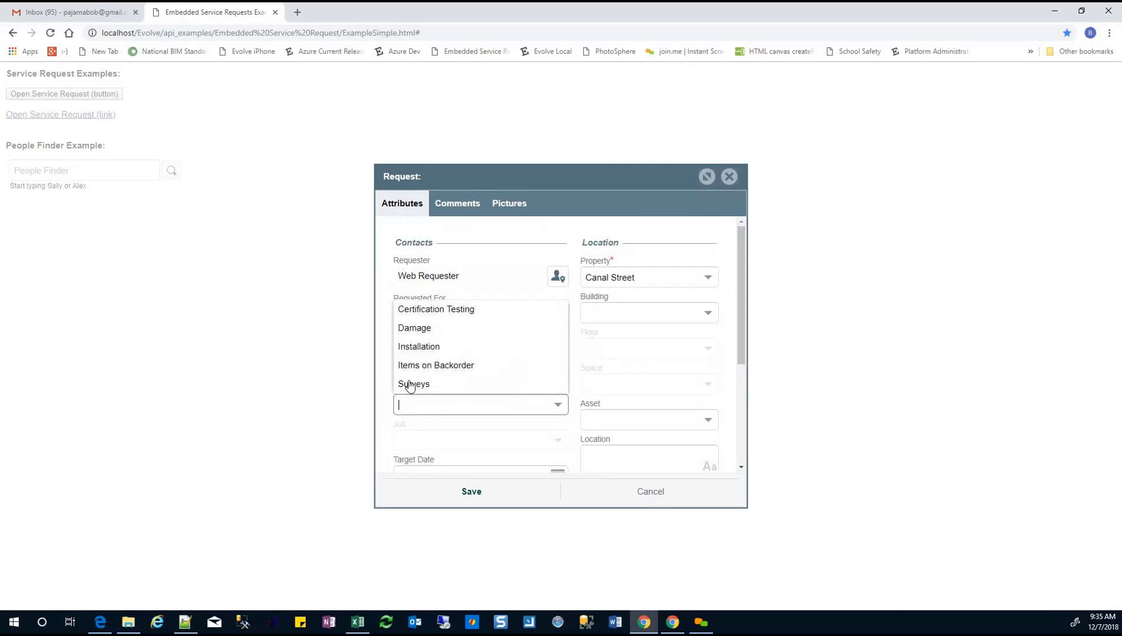
click(419, 327)
Enter "hgkjzclkjagsdkjgawDJ;KLJHN" as the request's Description and try to save the request
scroll(451, 437, down, 3)
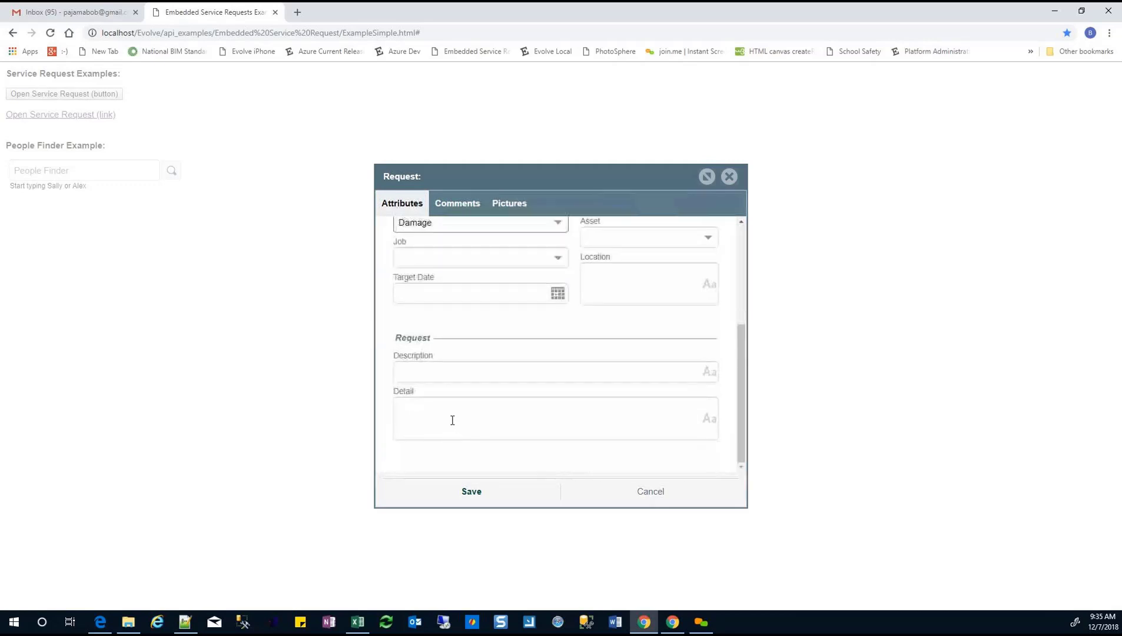
click(432, 368)
text(hgkjzclkjagsdkjgawDJ;KLJHN)
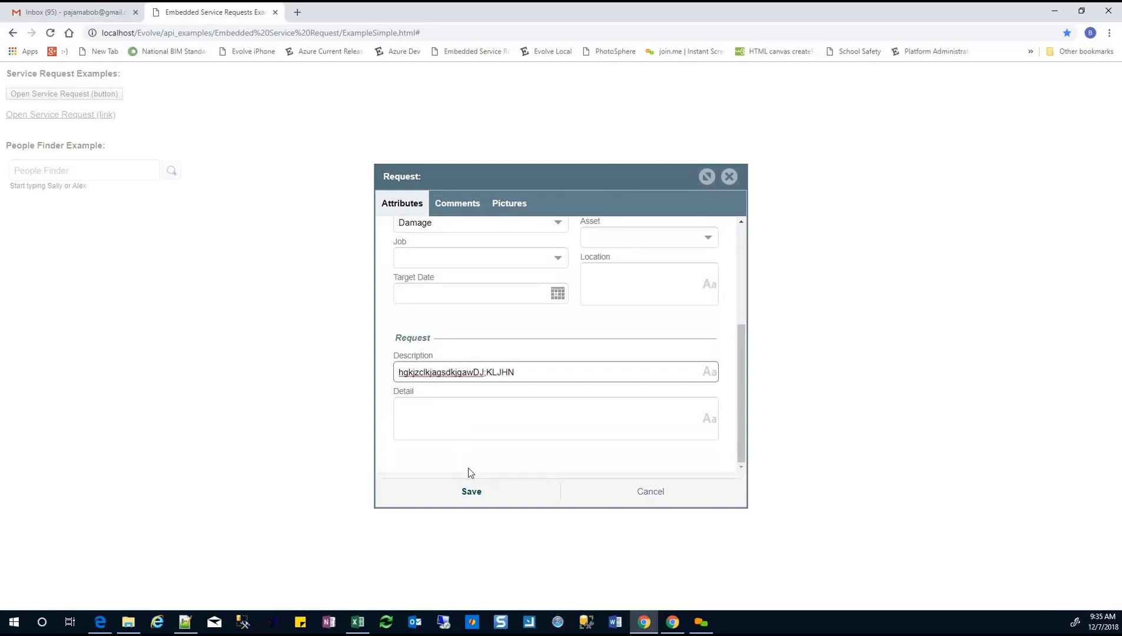
click(470, 491)
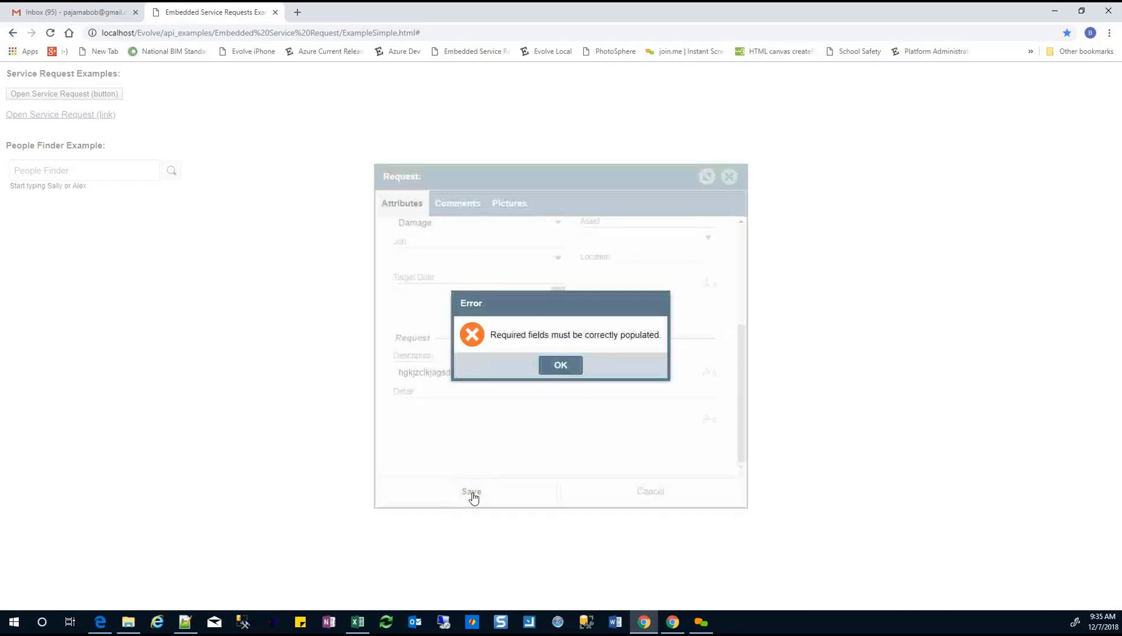
click(552, 371)
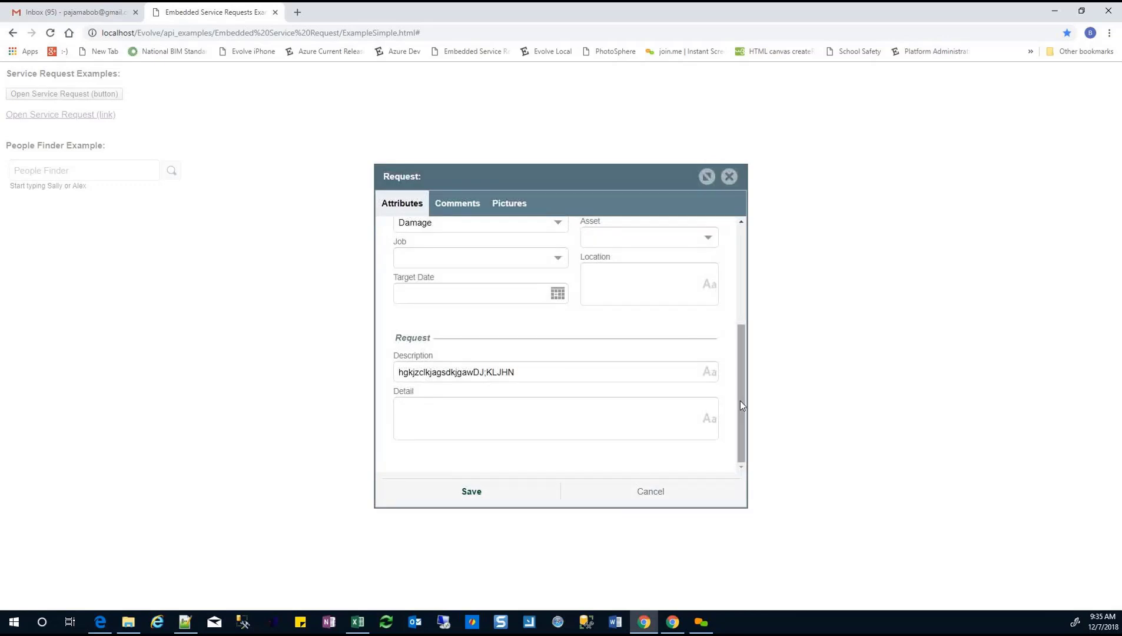
drag(740, 401, 735, 248)
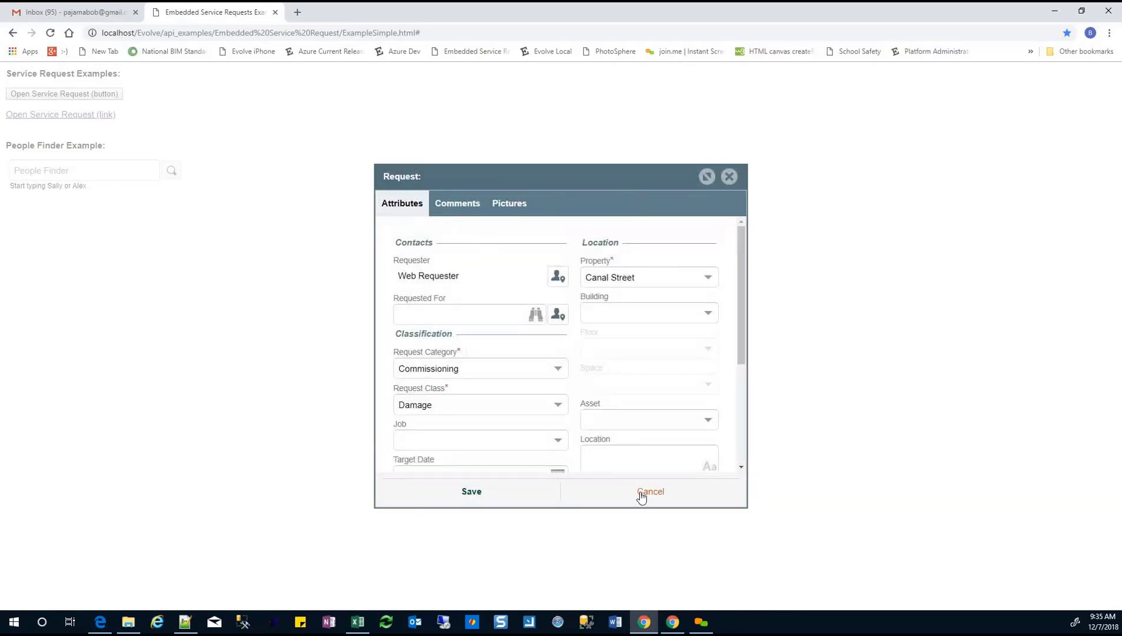
Cancel the unsaved service request and close its form
click(455, 203)
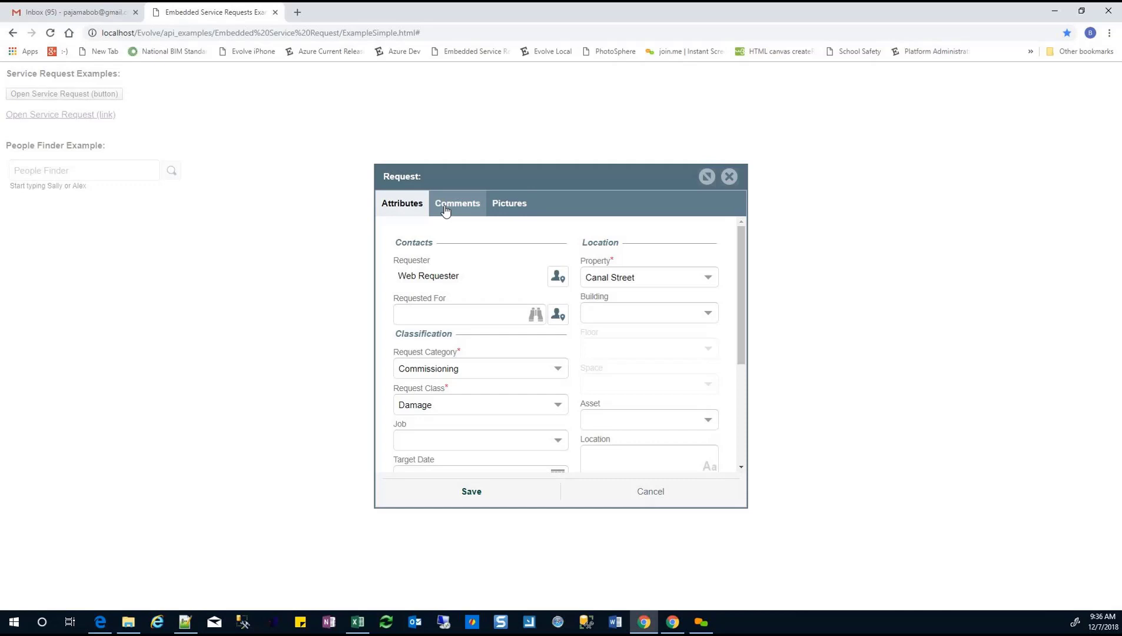
click(445, 206)
click(648, 491)
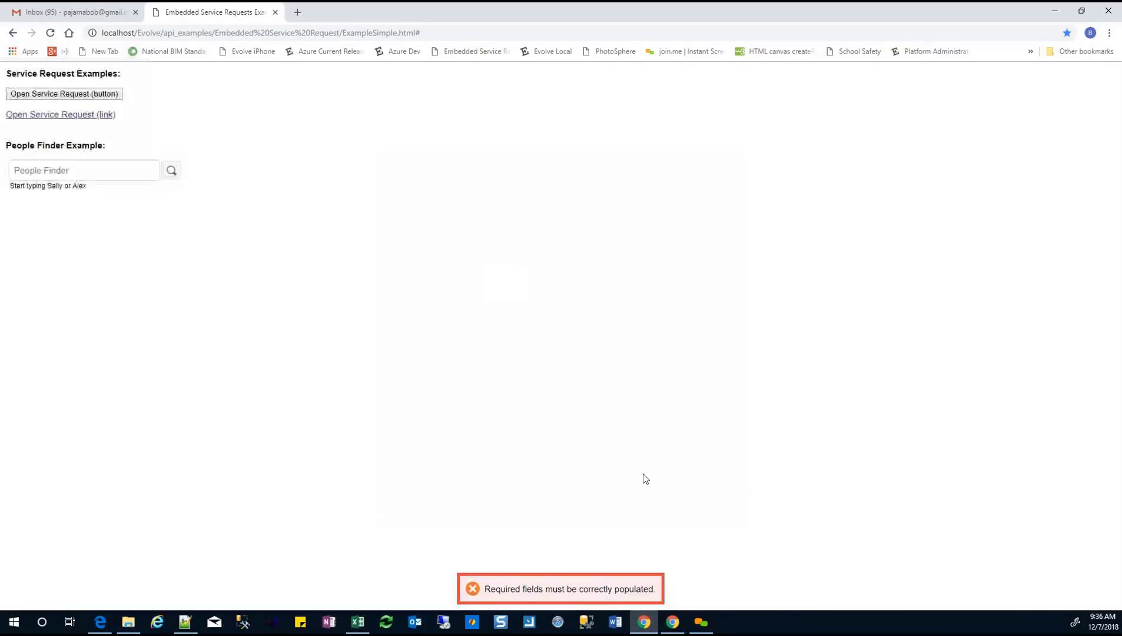
Look up a person by first name in People Finder, view their occupant location on the floor plan and close it
click(23, 170)
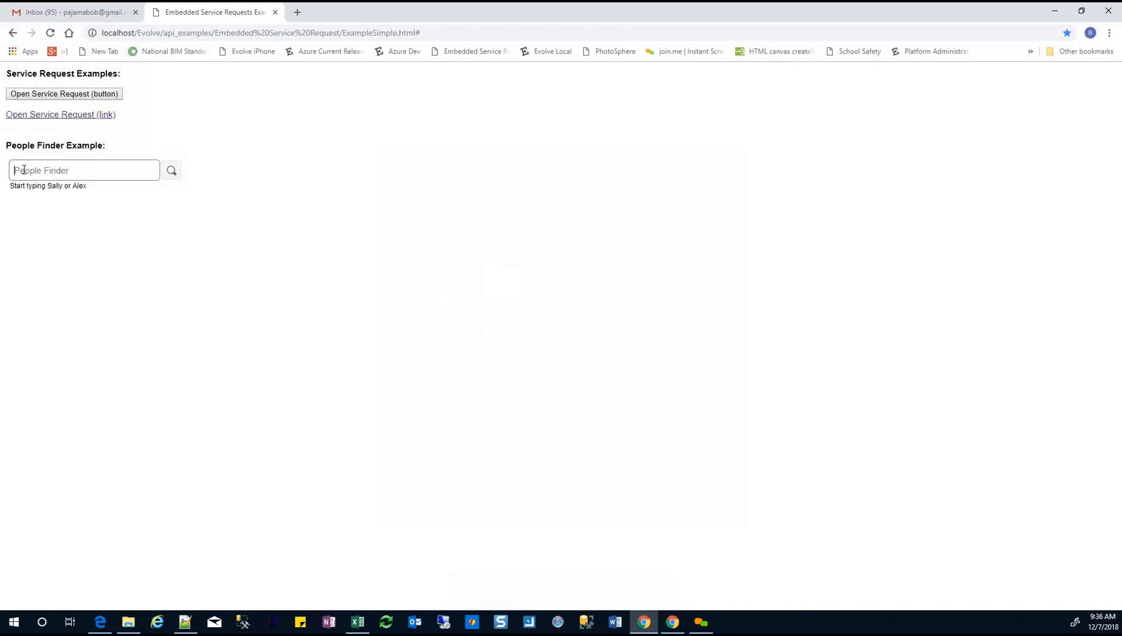
text(ALEX)
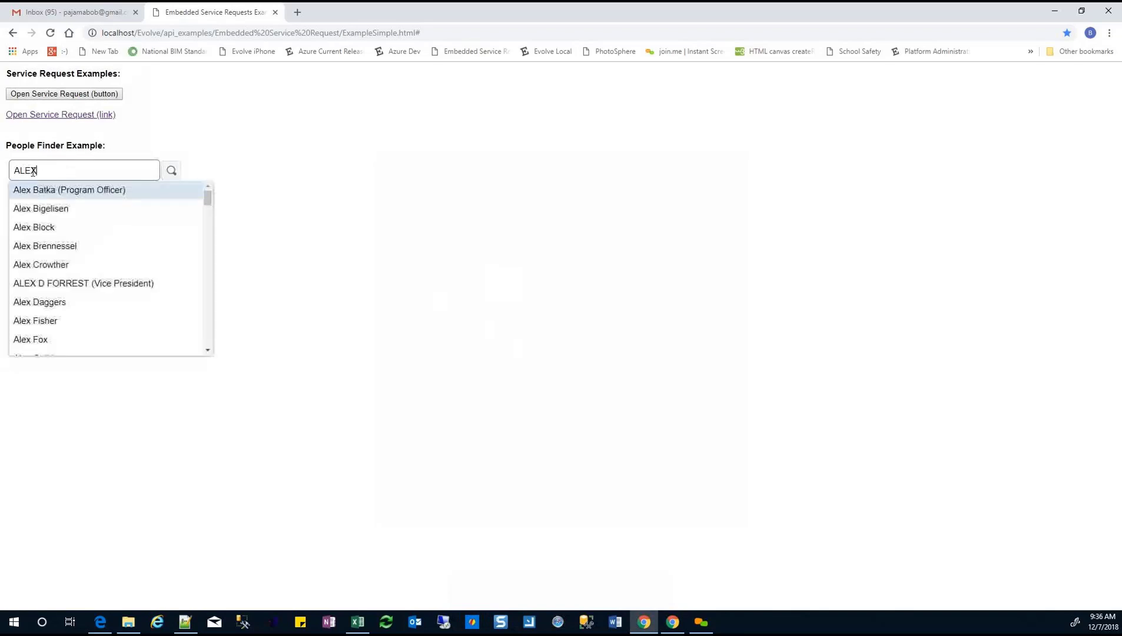
click(57, 227)
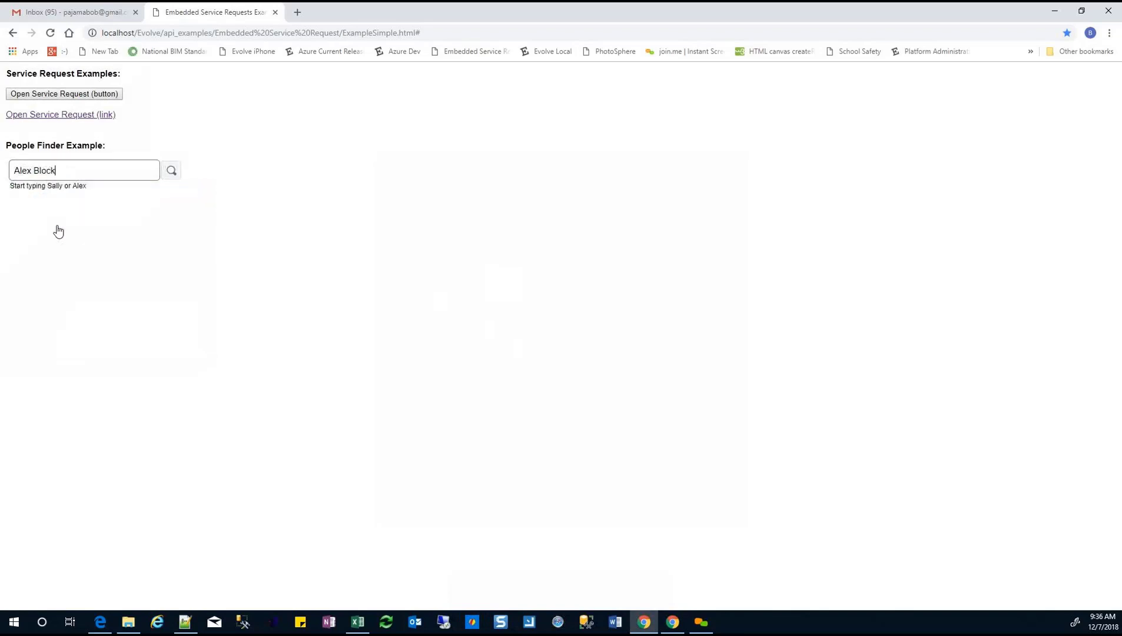
click(171, 171)
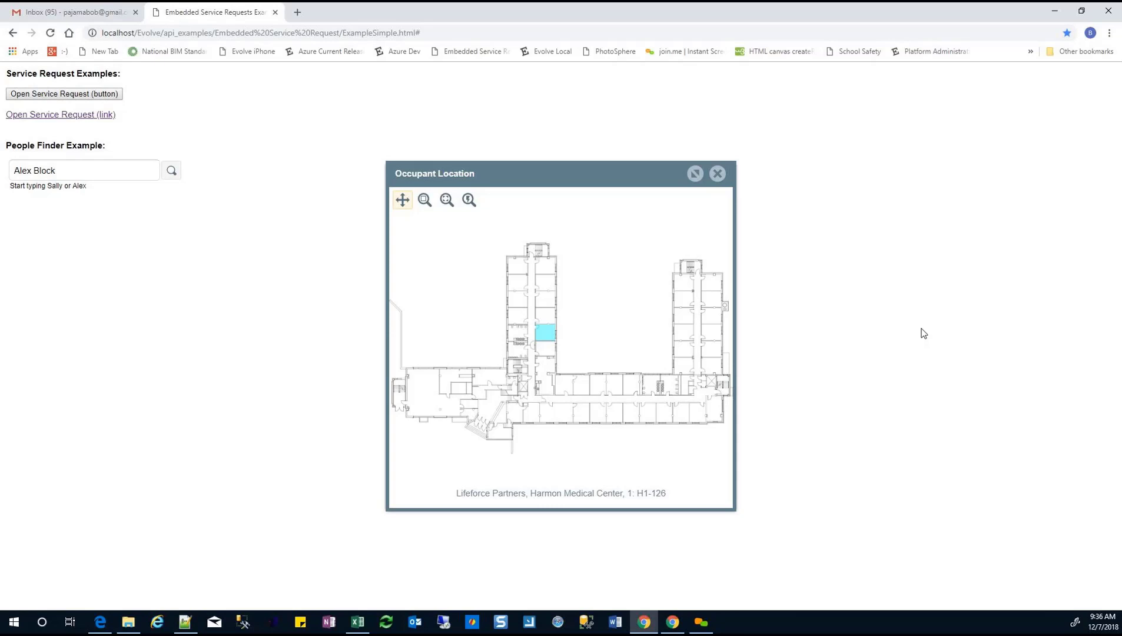
click(718, 173)
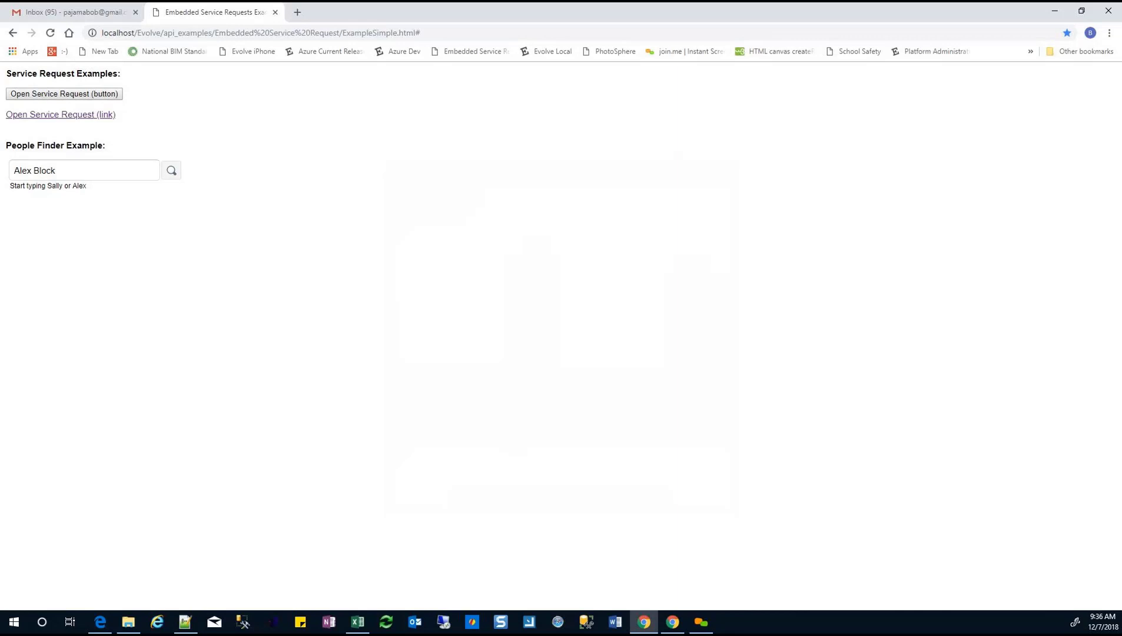
Switch to the Notepad++ window with ExampleSimple.html and maximize it over the browser
drag(1121, 156, 604, 147)
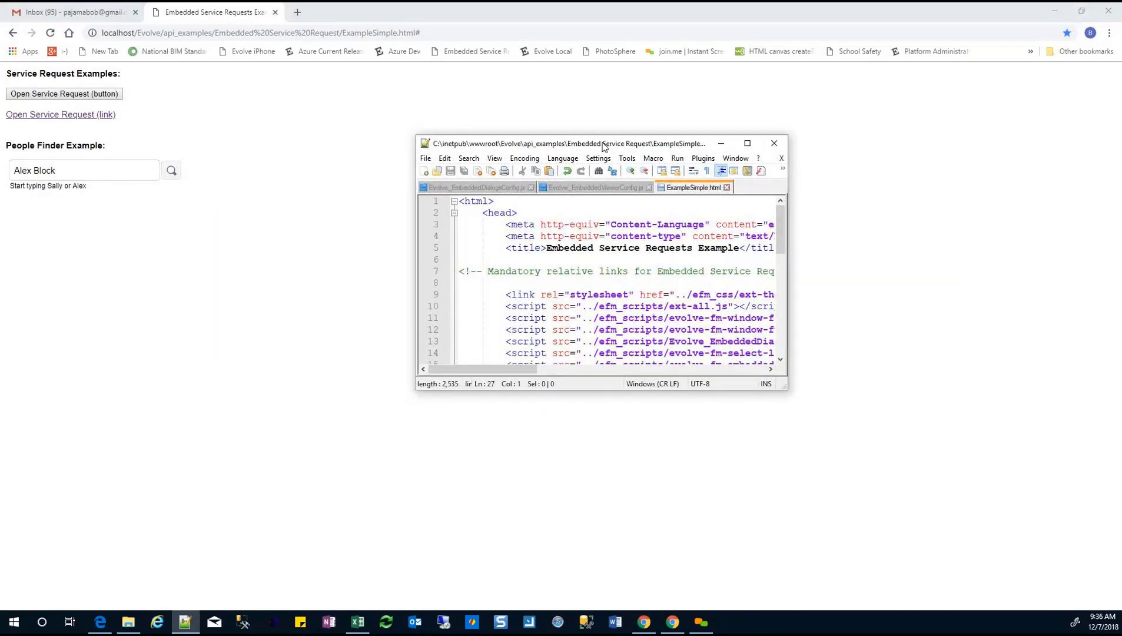
double_click(605, 148)
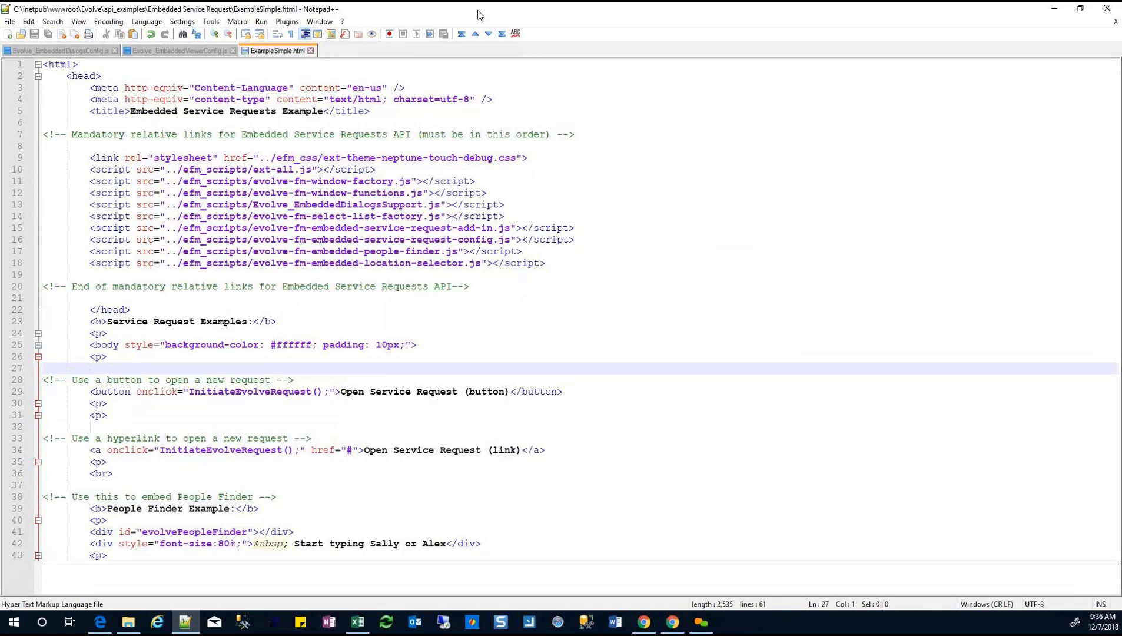
drag(478, 9, 482, 295)
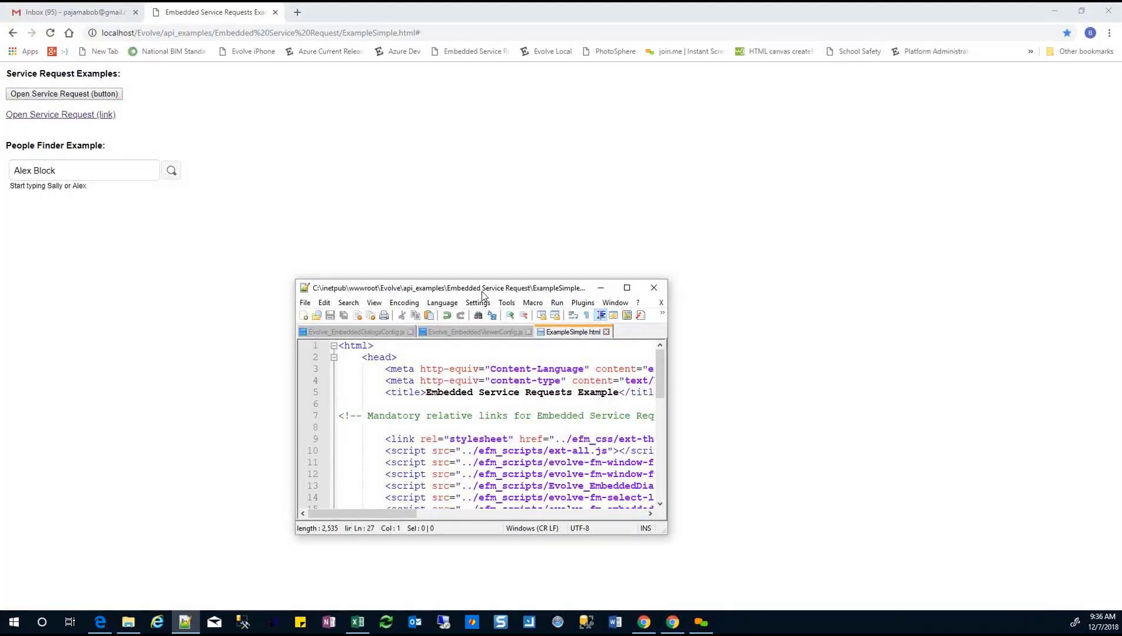
click(627, 287)
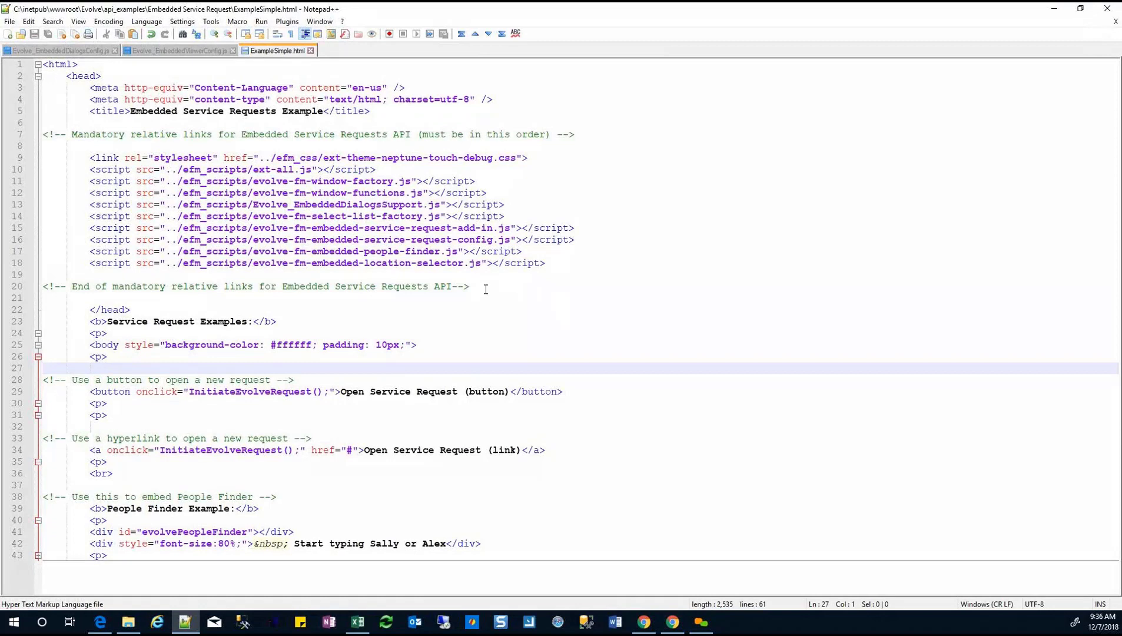
Examine ExampleSimple.html's mandatory API links and the code embedding the service request button, the request hyperlink and the evolvePeopleFinder div
drag(485, 289, 45, 137)
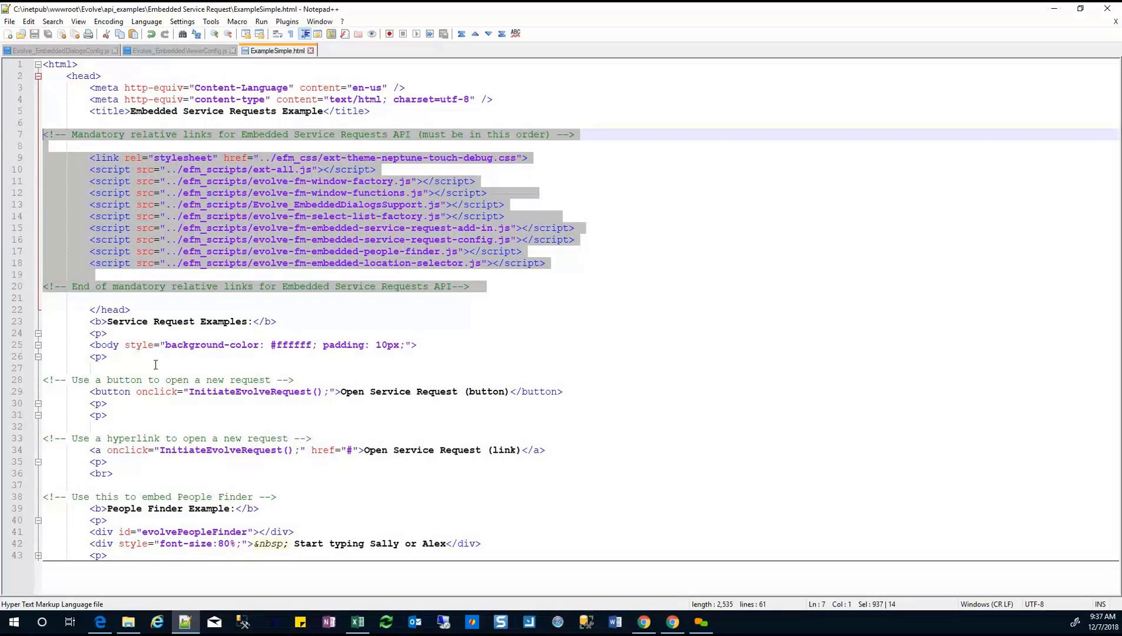
click(177, 344)
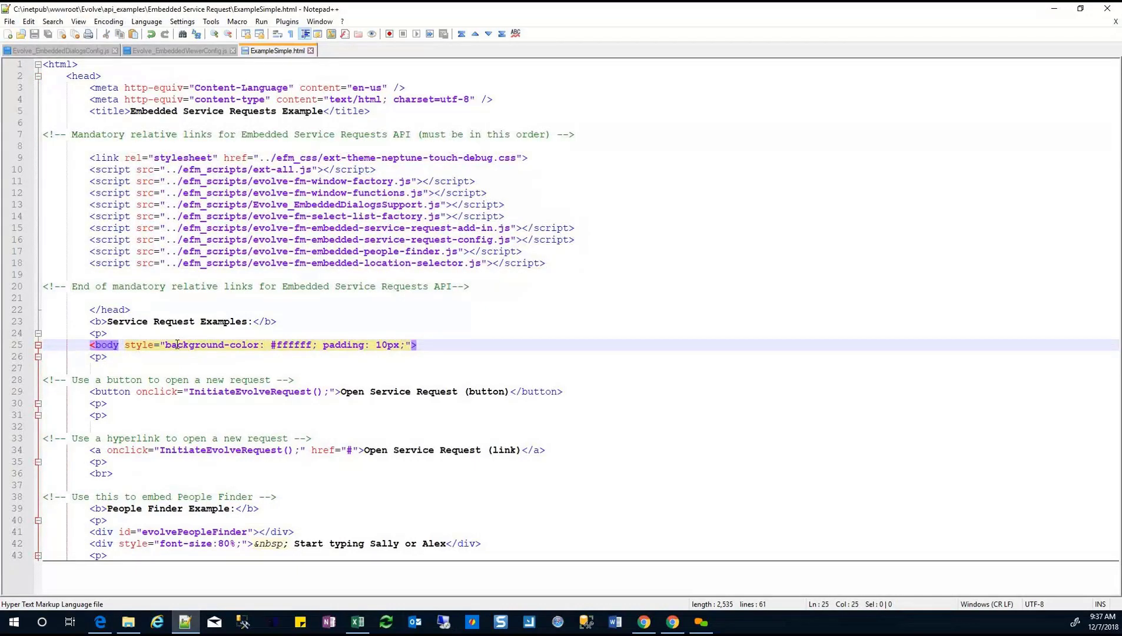
click(100, 323)
click(113, 391)
click(125, 450)
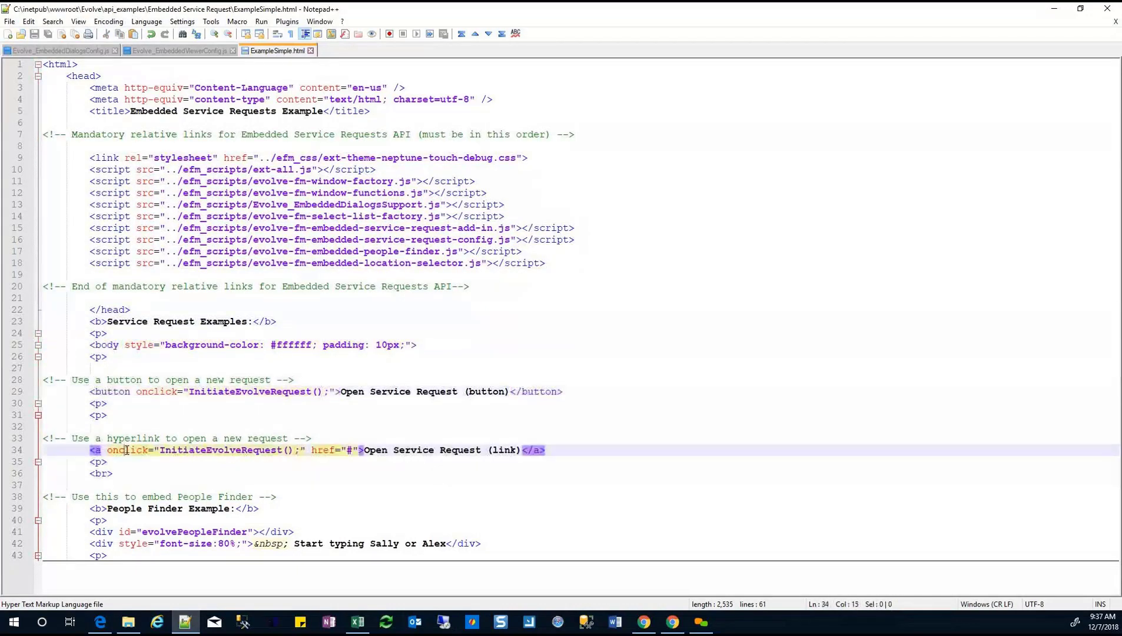
click(143, 508)
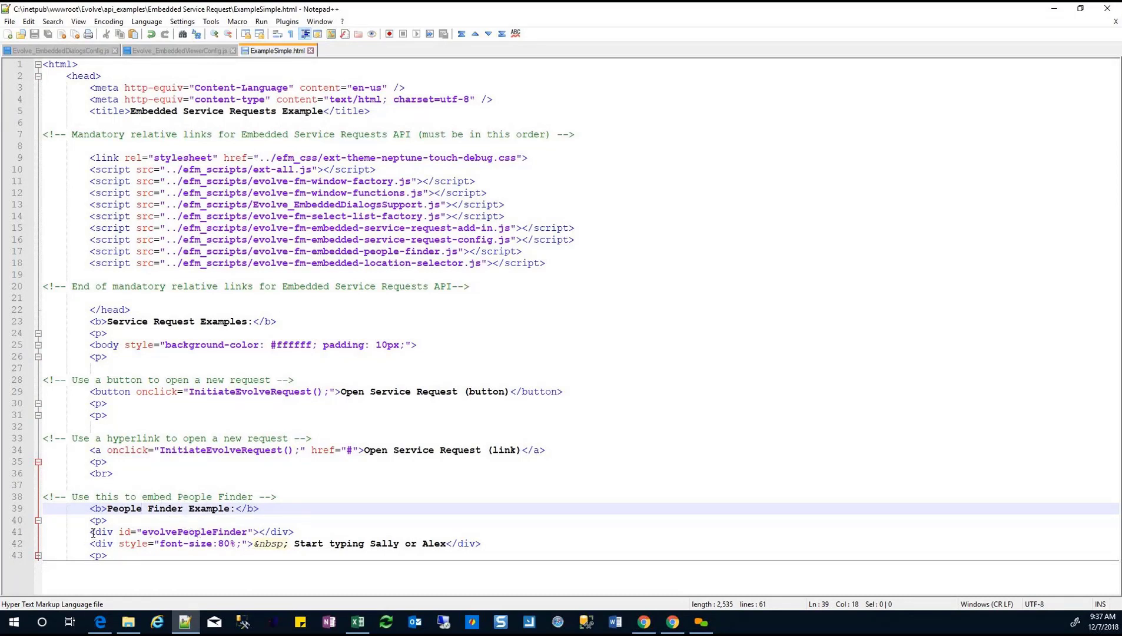
drag(90, 532, 296, 533)
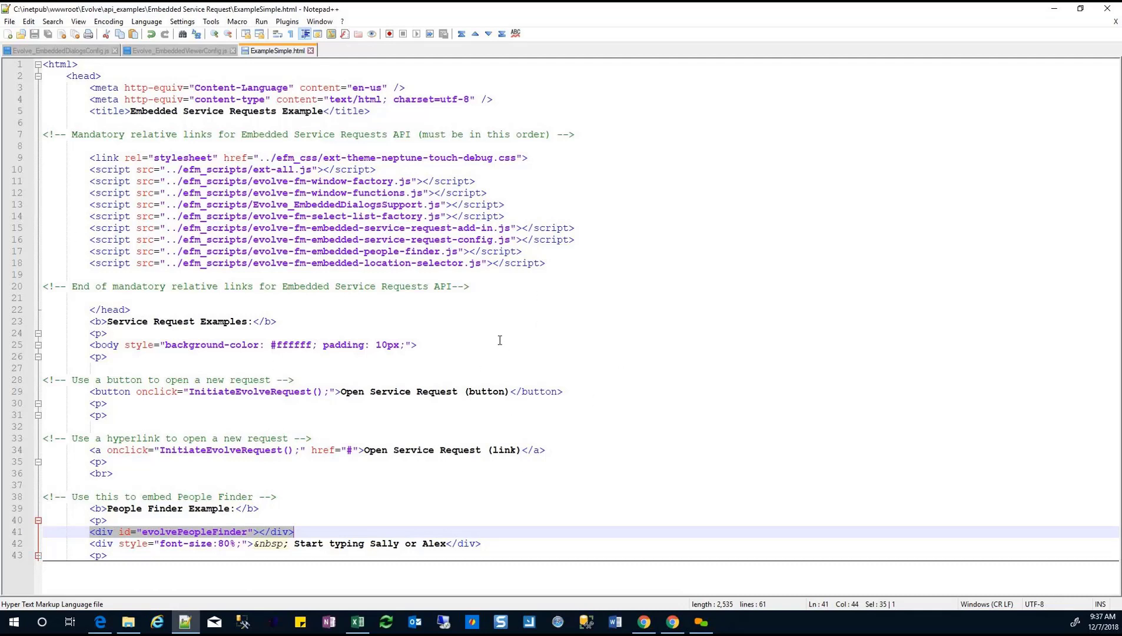
Compare the configuration files Evolve_EmbeddedDialogsConfig.js and Evolve_EmbeddedViewerConfig.js, returning to the dialogs configuration
click(86, 52)
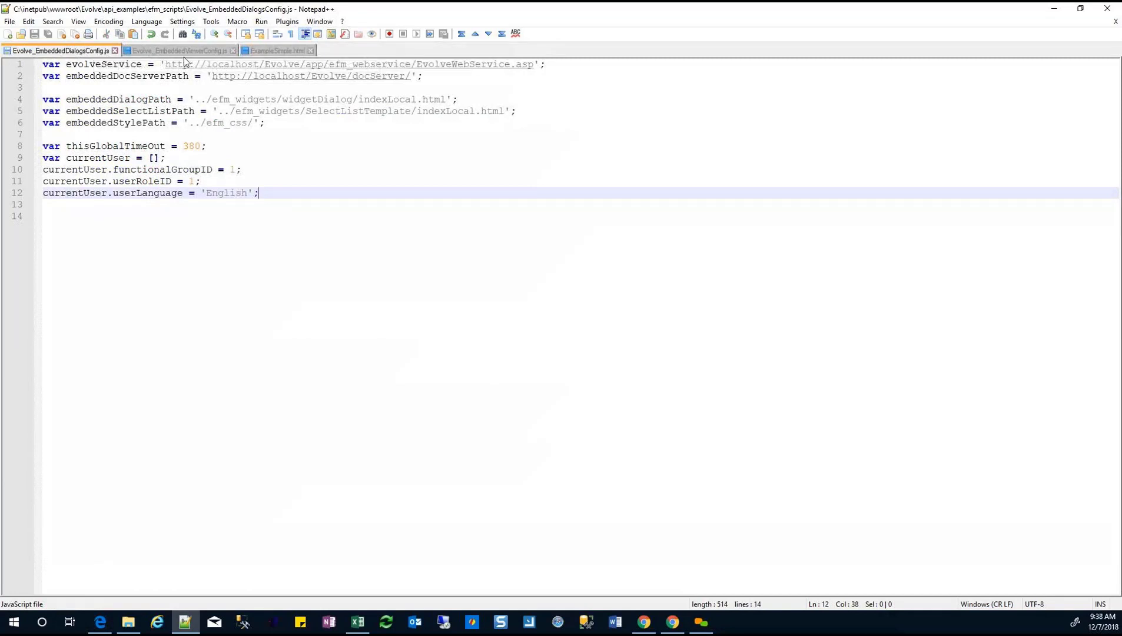
click(203, 52)
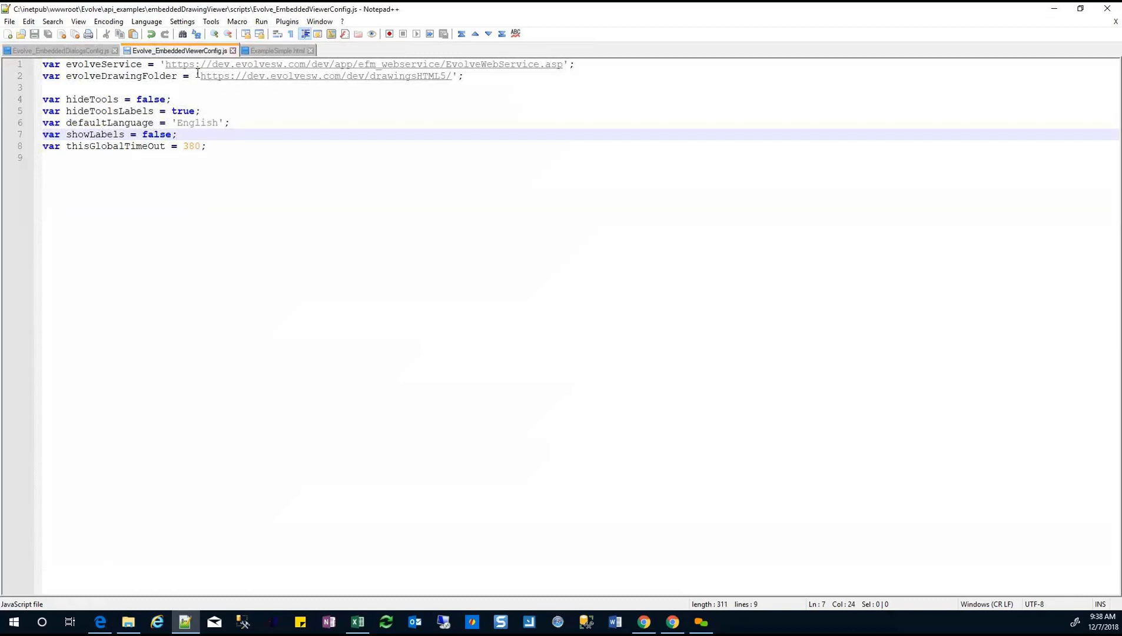
click(87, 53)
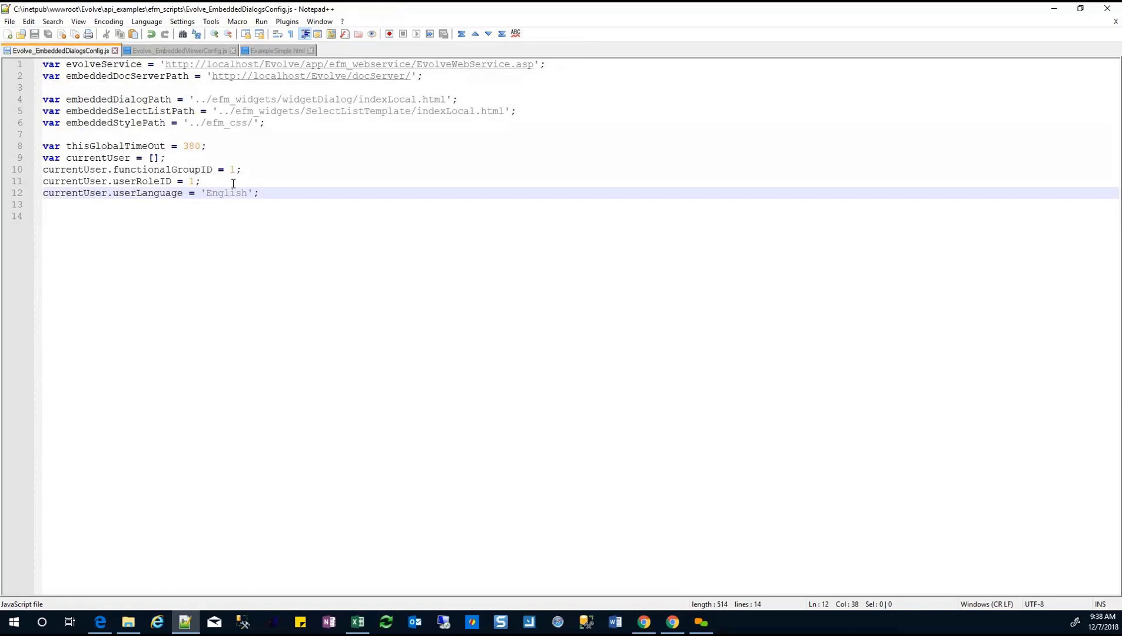
Examine the currentUser settings, the embedded dialog, select list and style paths, and the service and document server URLs in Evolve_EmbeddedDialogsConfig.js
drag(232, 181, 59, 177)
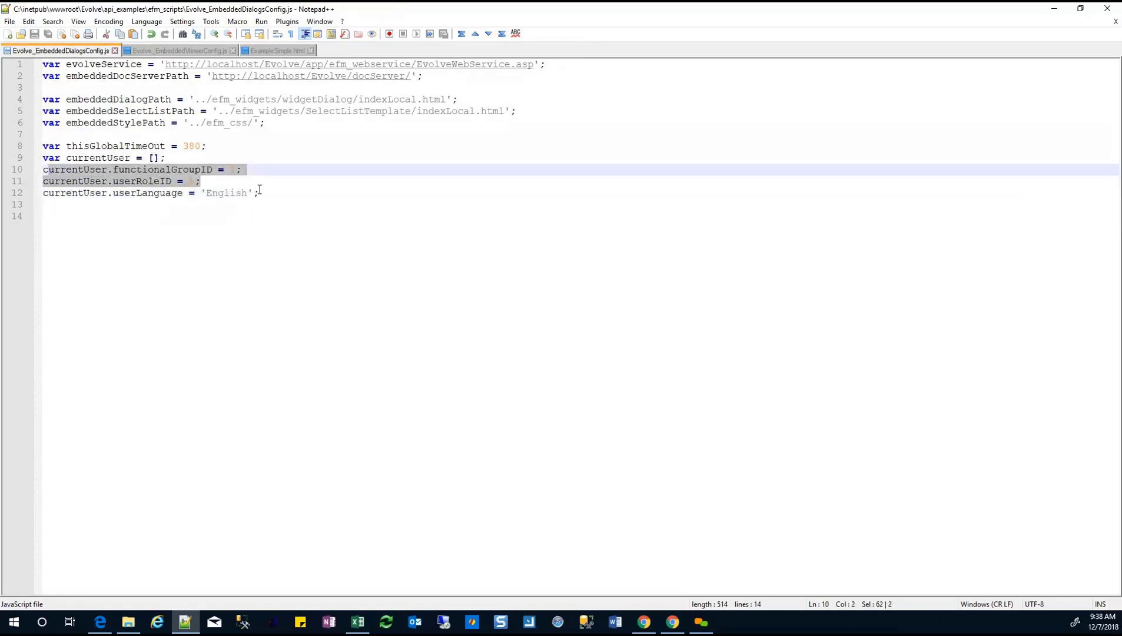
drag(265, 194, 43, 169)
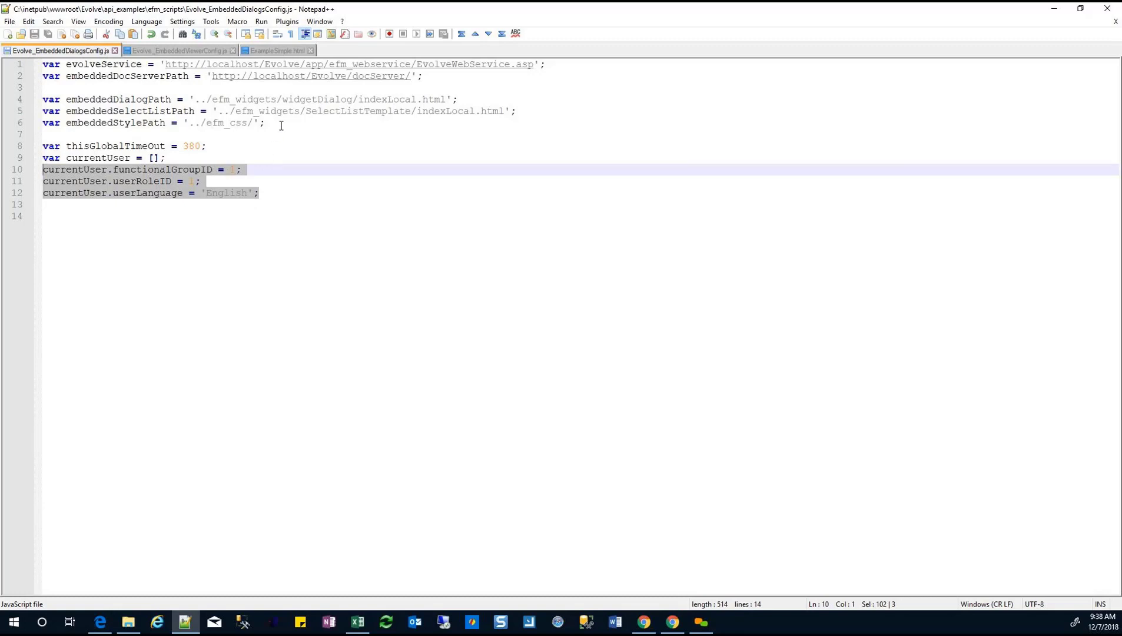
drag(281, 123, 43, 99)
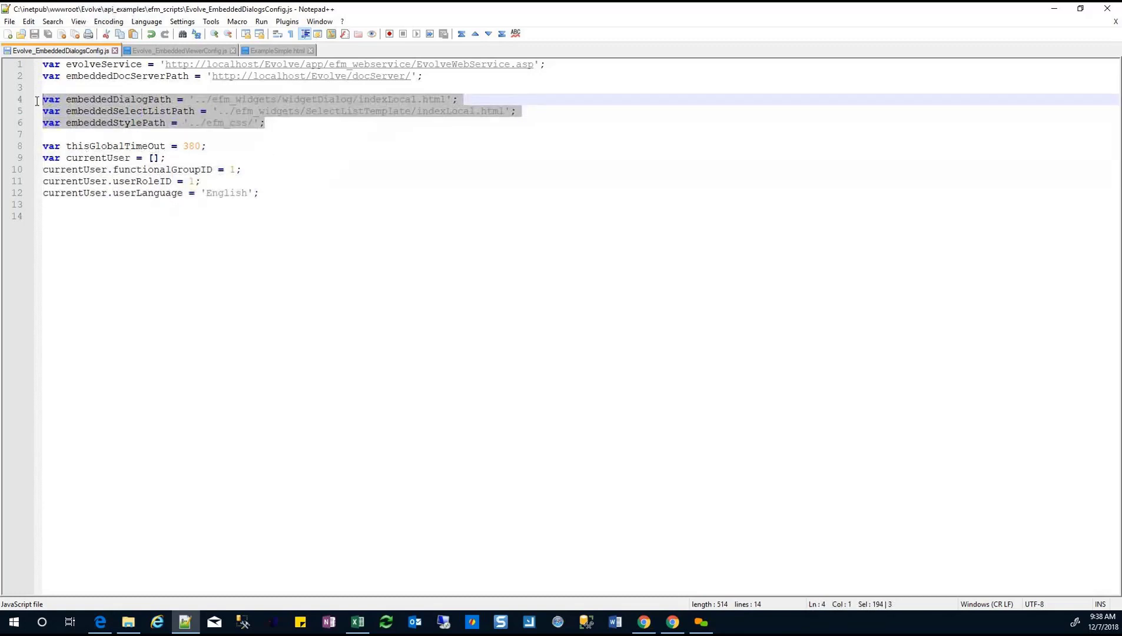
drag(464, 78, 35, 65)
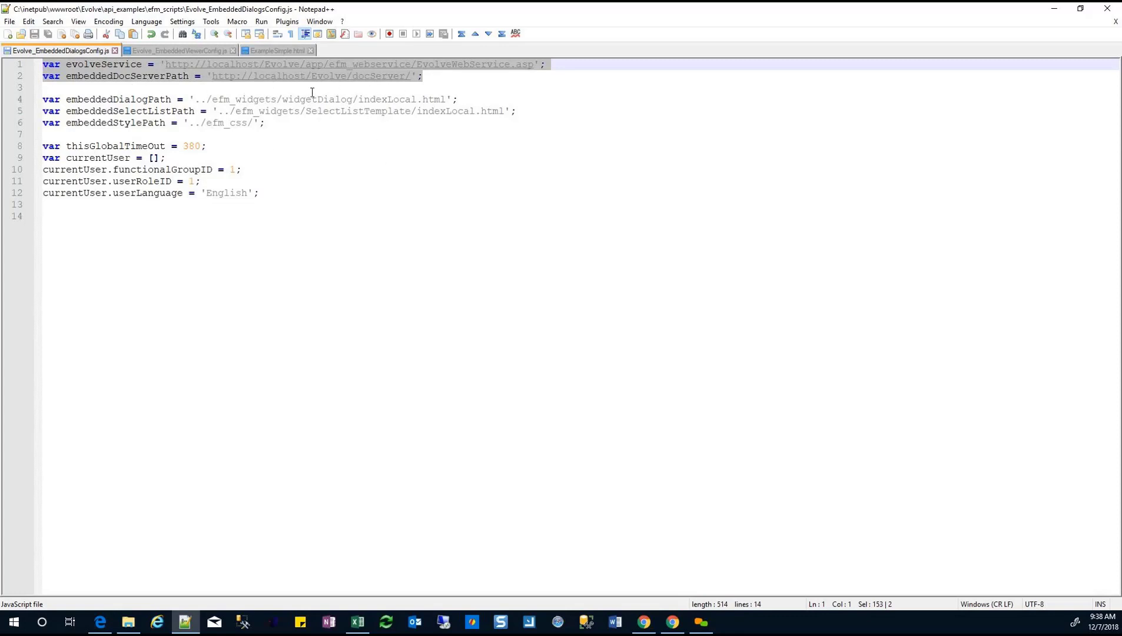
Examine the evolveService URL and the evolveDrawingFolder URL in Evolve_EmbeddedViewerConfig.js
click(188, 52)
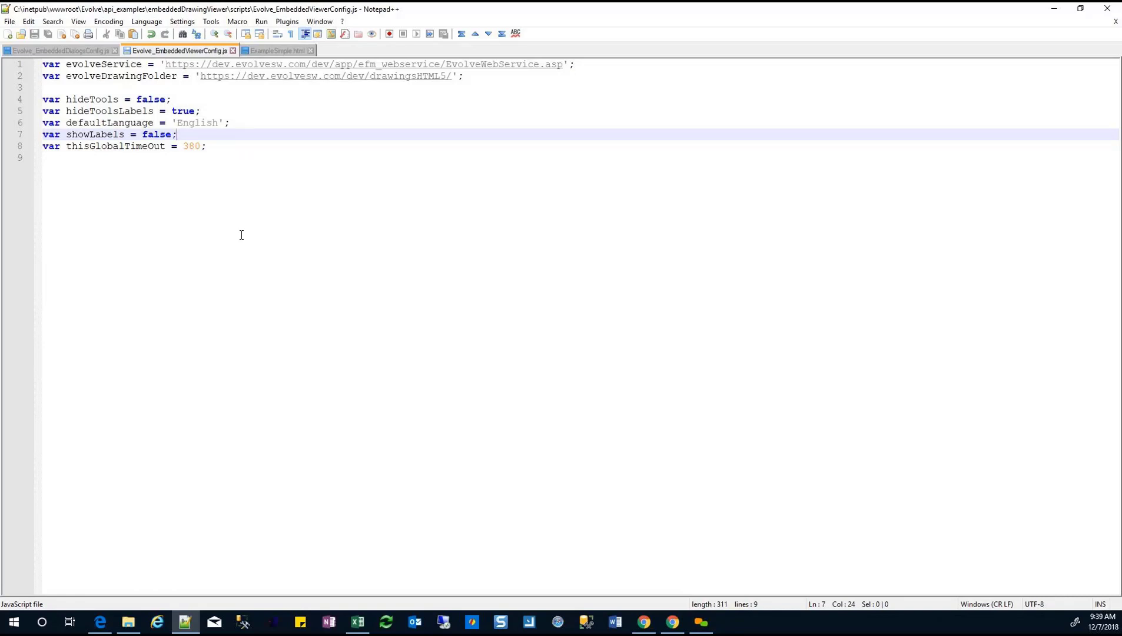
drag(580, 64, 166, 64)
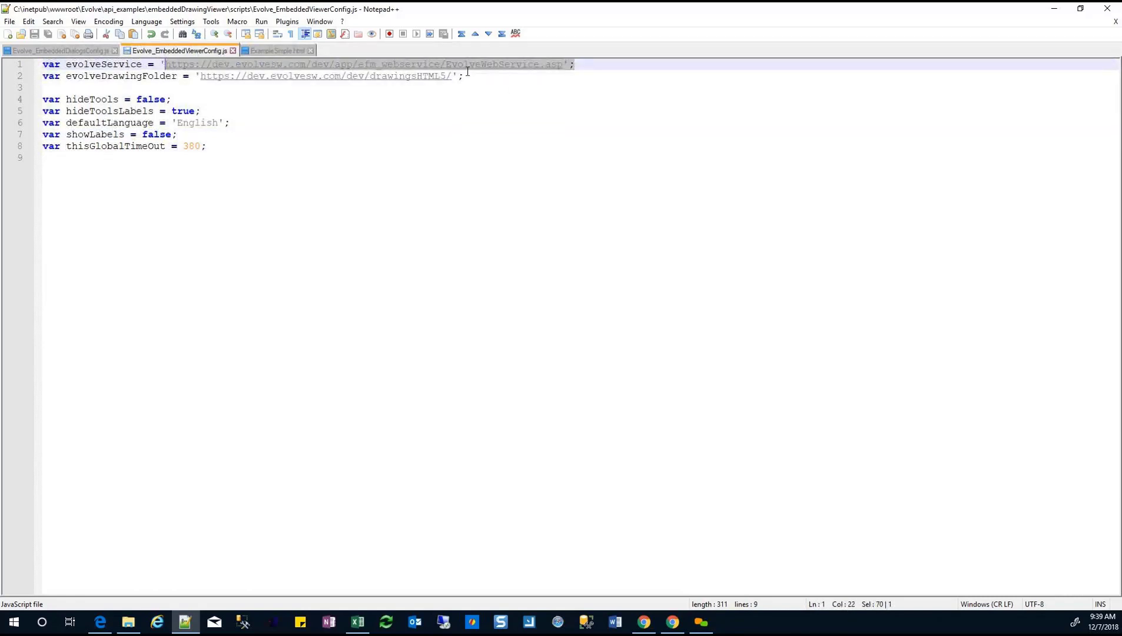
drag(477, 75, 195, 75)
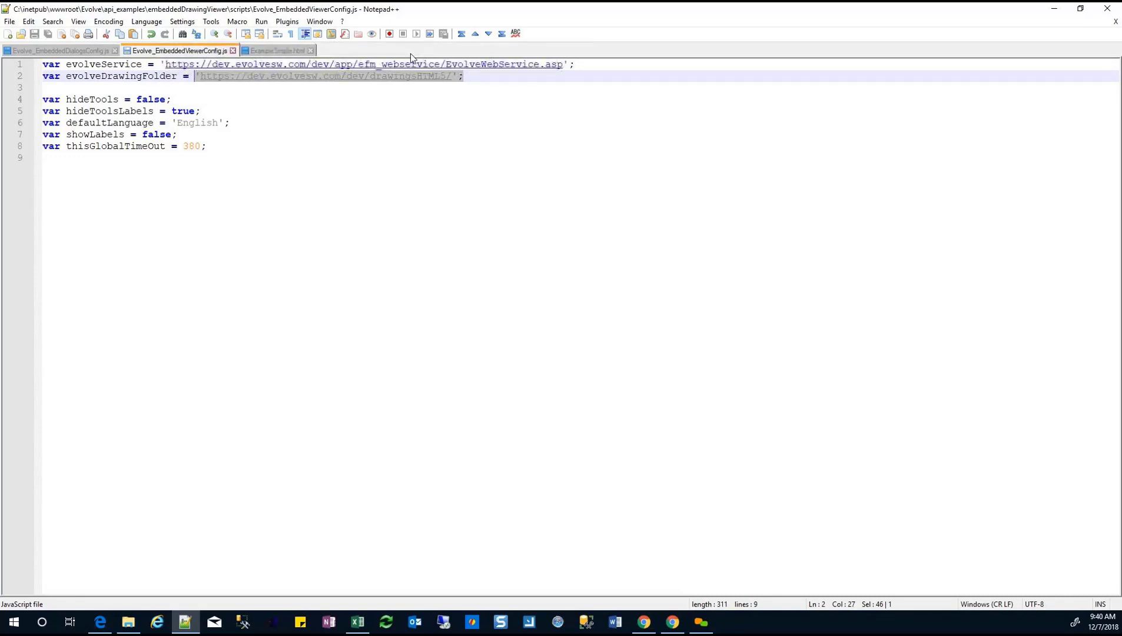
Show ExampleSimple.html again, switch to its page in Chrome and select the entry in the People Finder search field
click(274, 53)
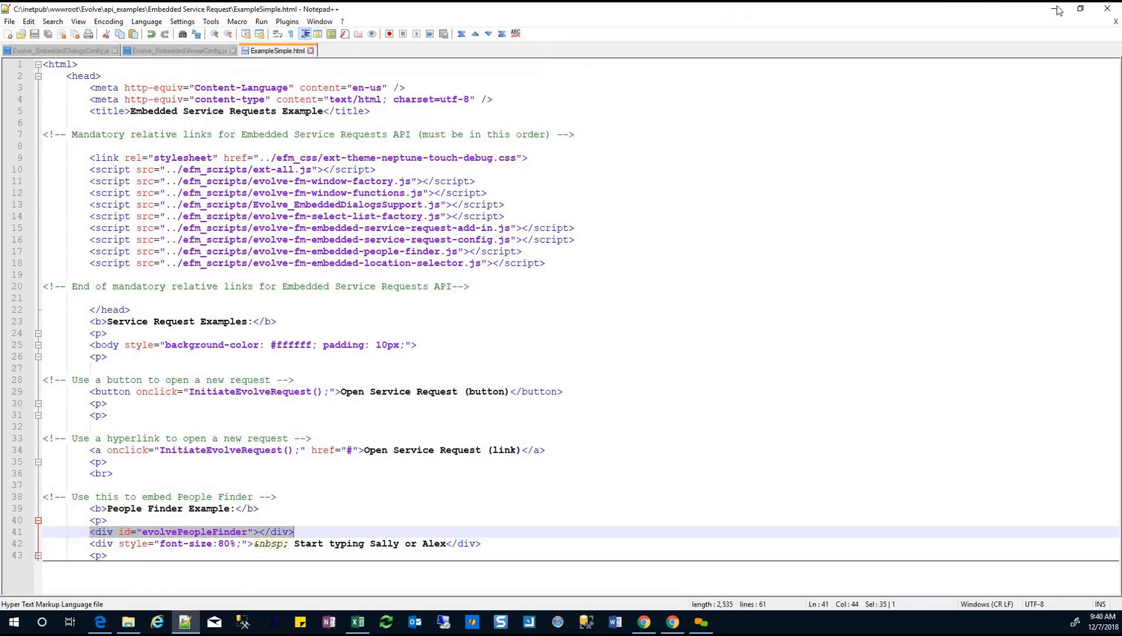
key(alt+Tab)
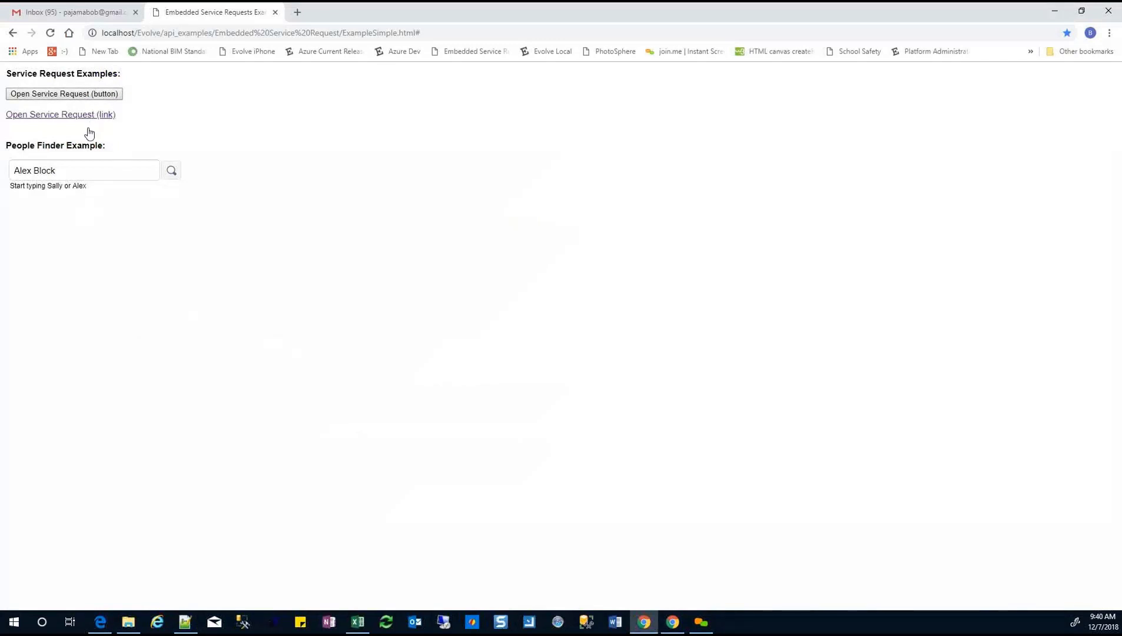
triple_click(82, 169)
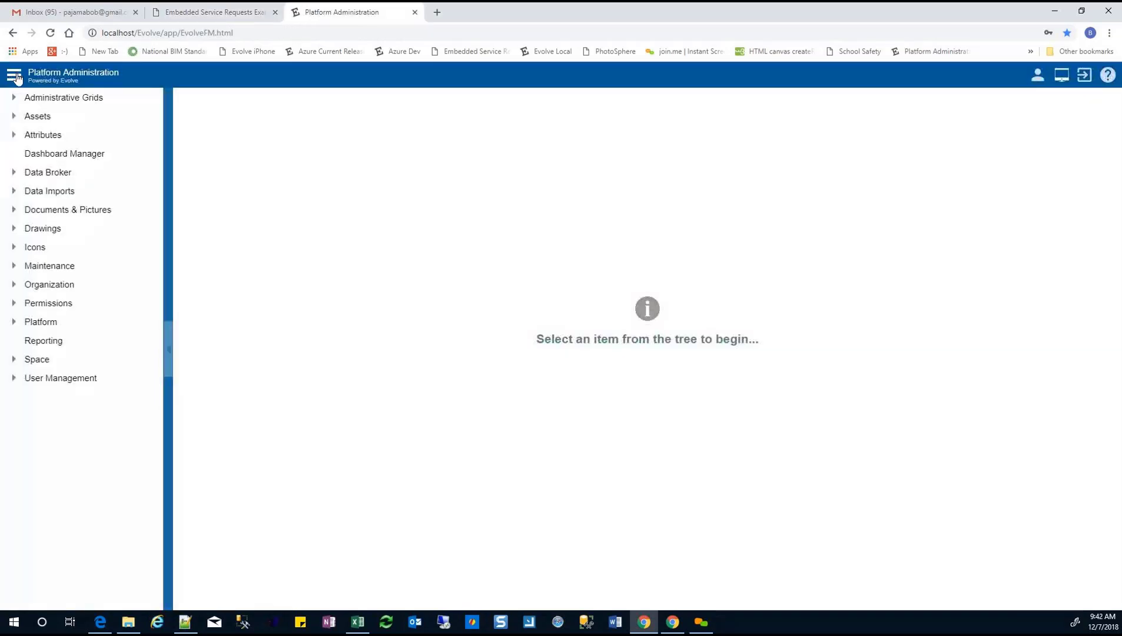
Go to the Requester module and open the comments of request 69
click(14, 74)
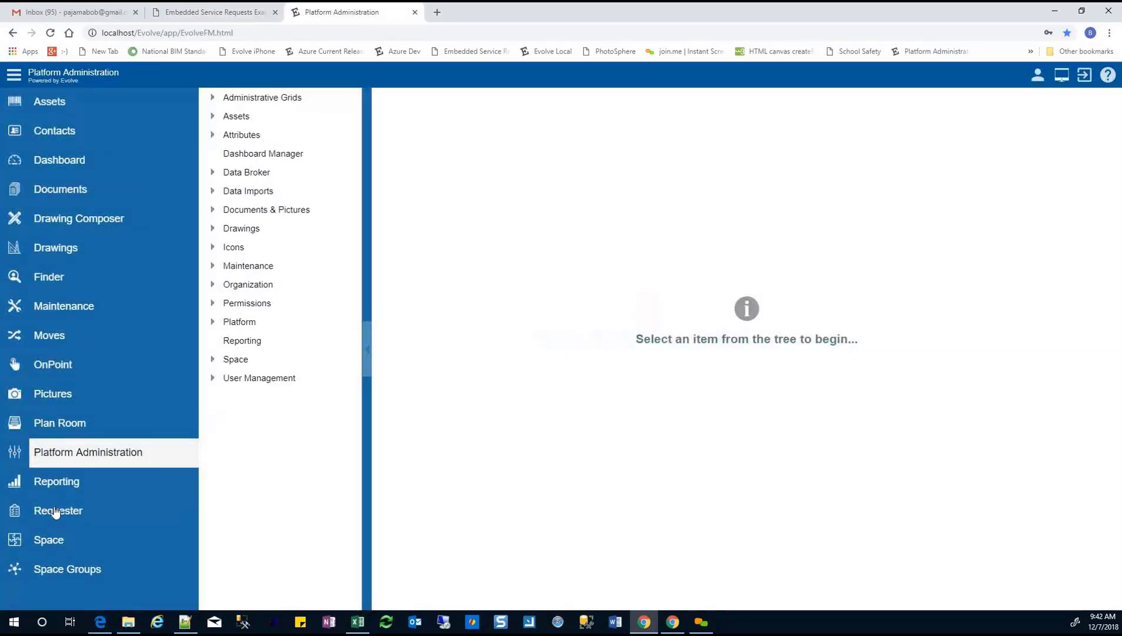
click(50, 508)
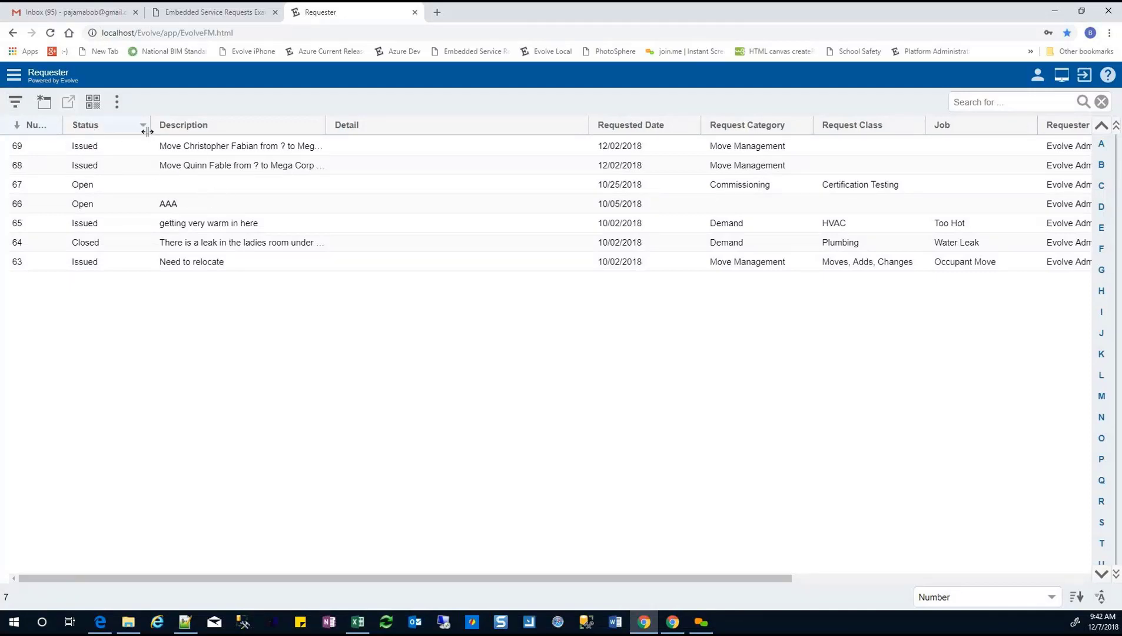
click(137, 152)
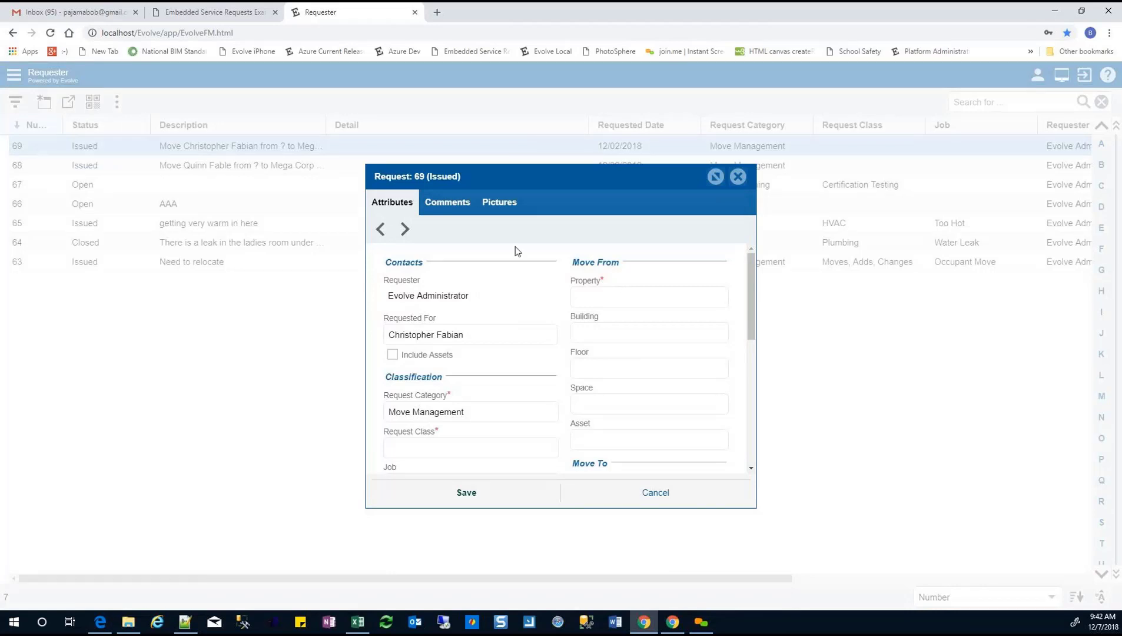
click(437, 204)
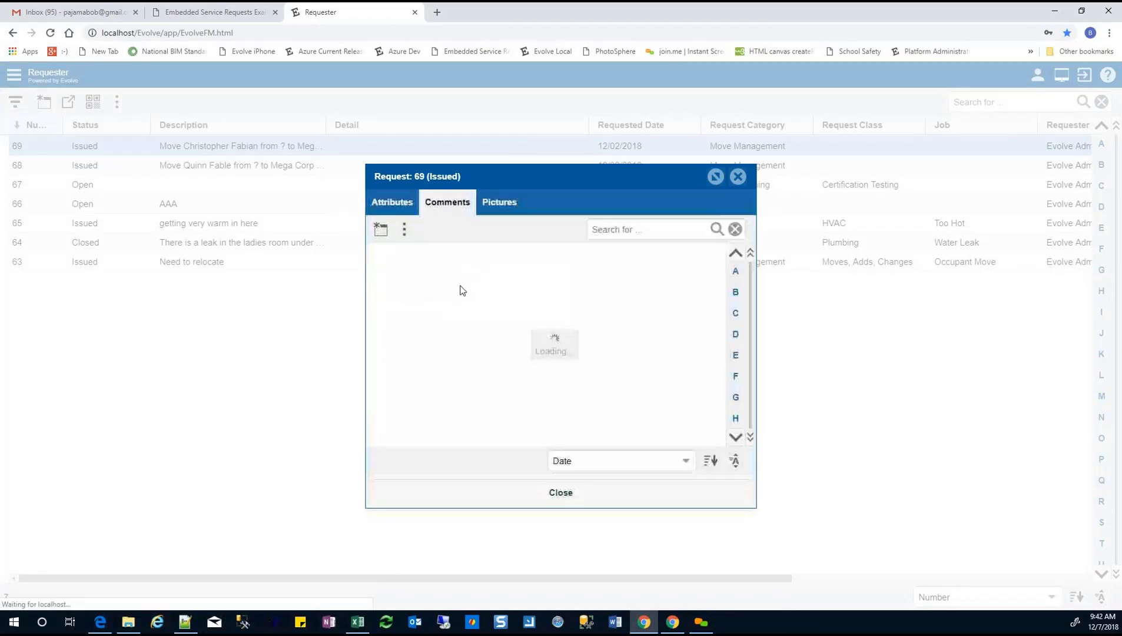
Add a comment to request 69 with the topic "What's Up" and the text "Status please...", and save it
click(380, 230)
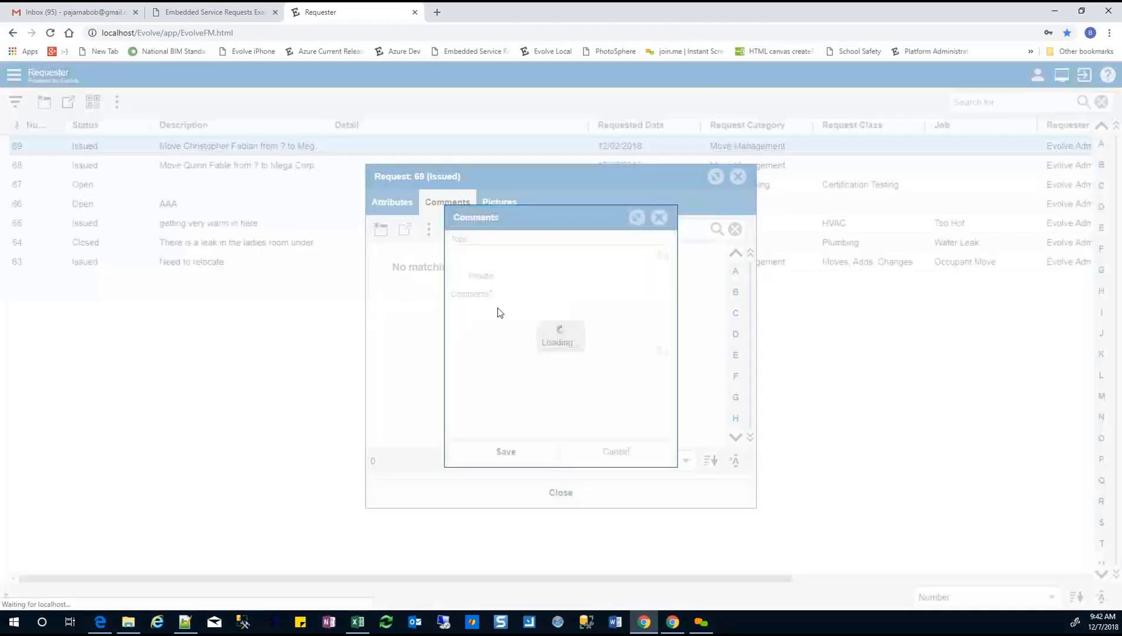
click(478, 256)
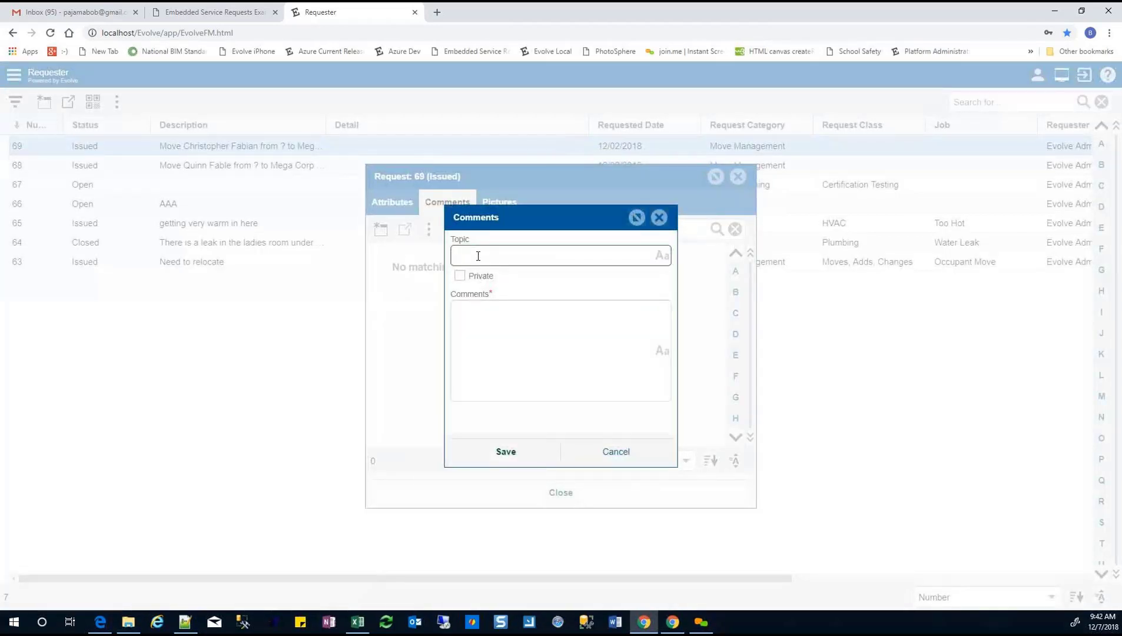
text(What's Up)
click(491, 340)
text(Sta)
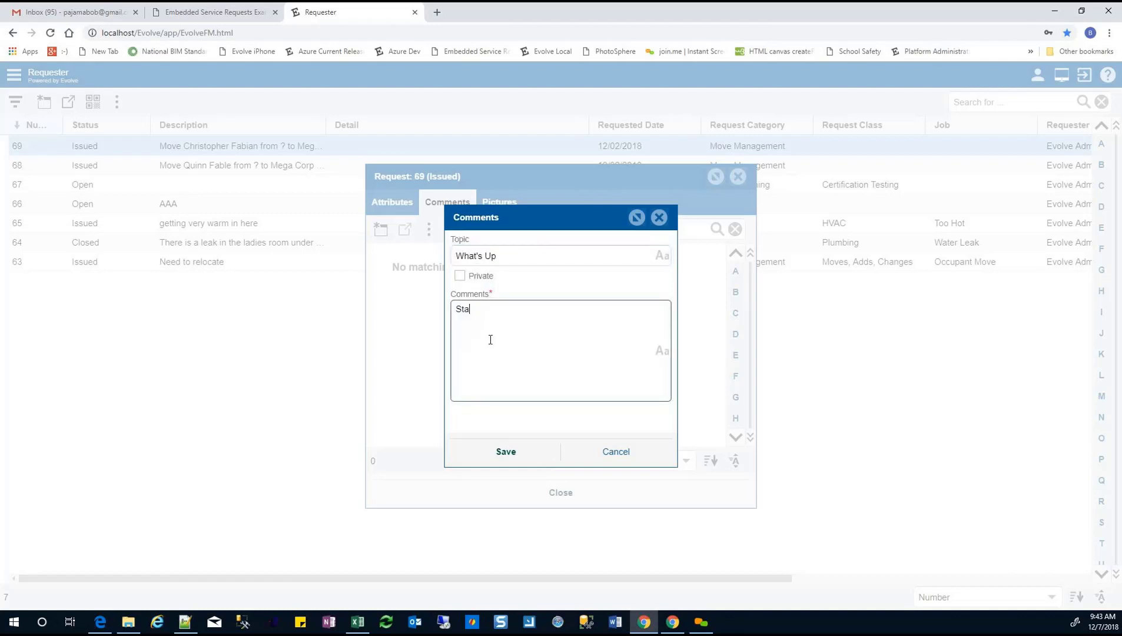
text(tus please...)
click(504, 452)
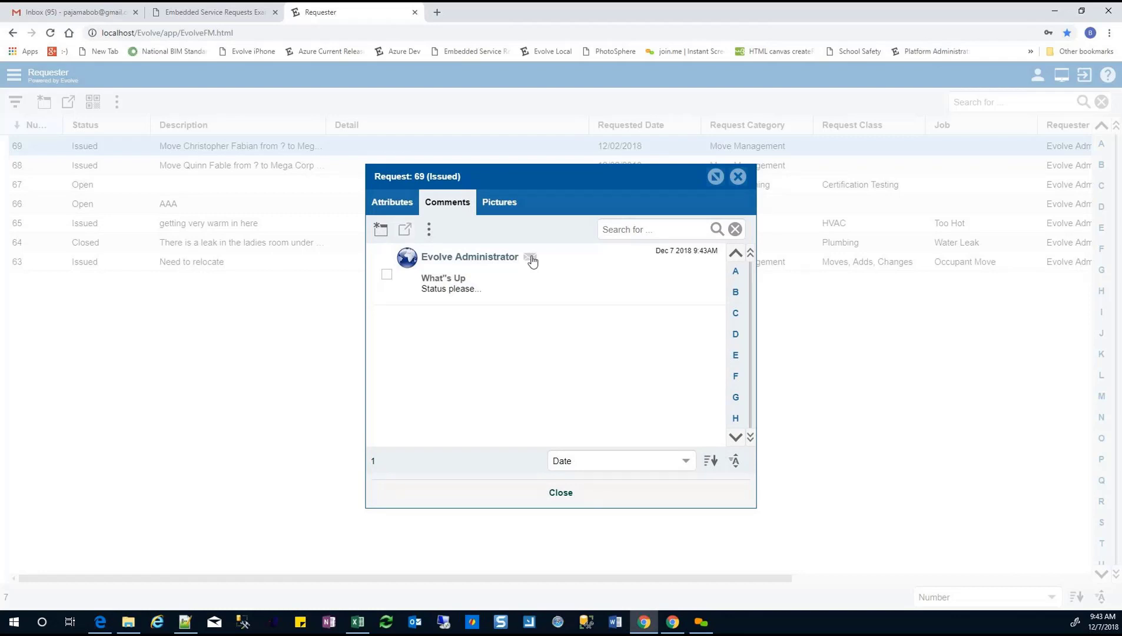
View the e-mail message addressed to the comment's author, return to the comment and close request 69
click(531, 261)
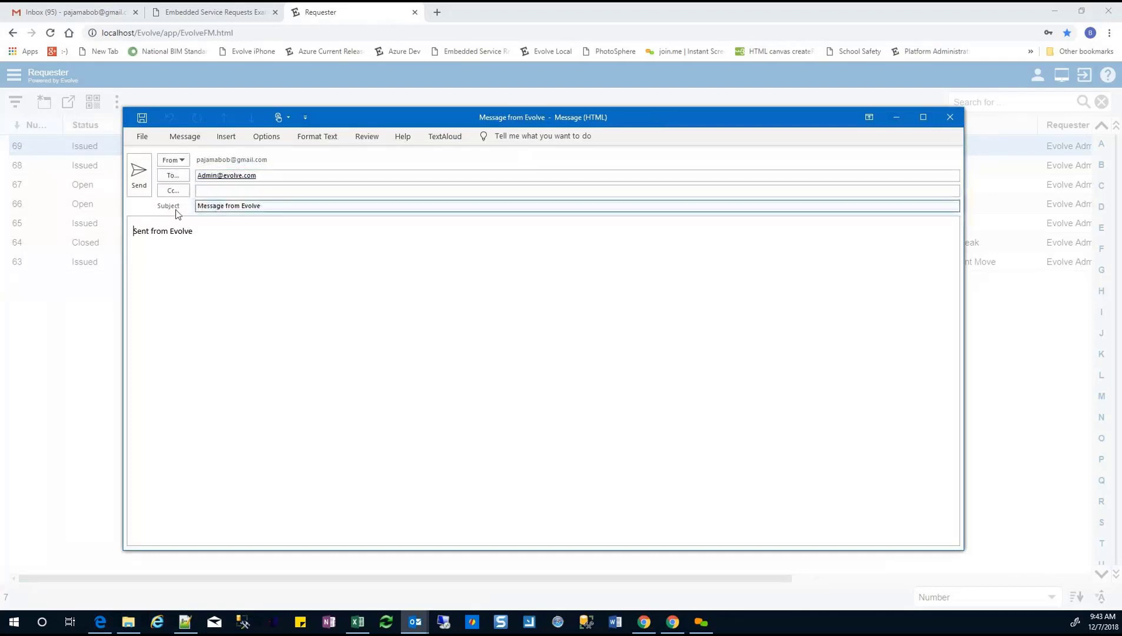
drag(611, 117, 0, 123)
click(521, 278)
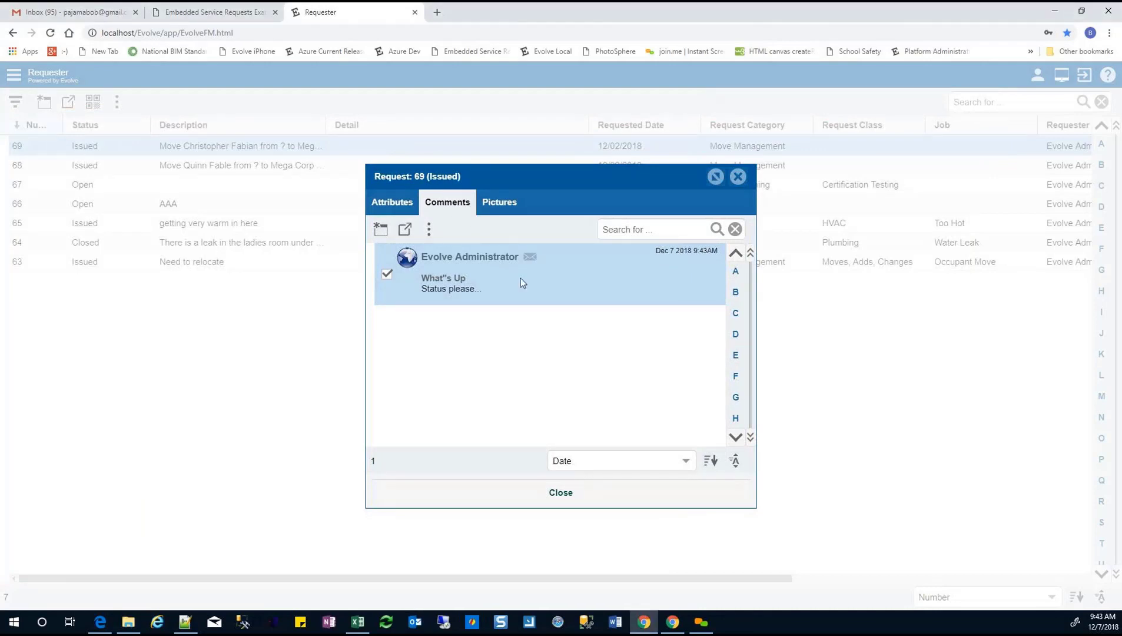
click(562, 492)
click(561, 363)
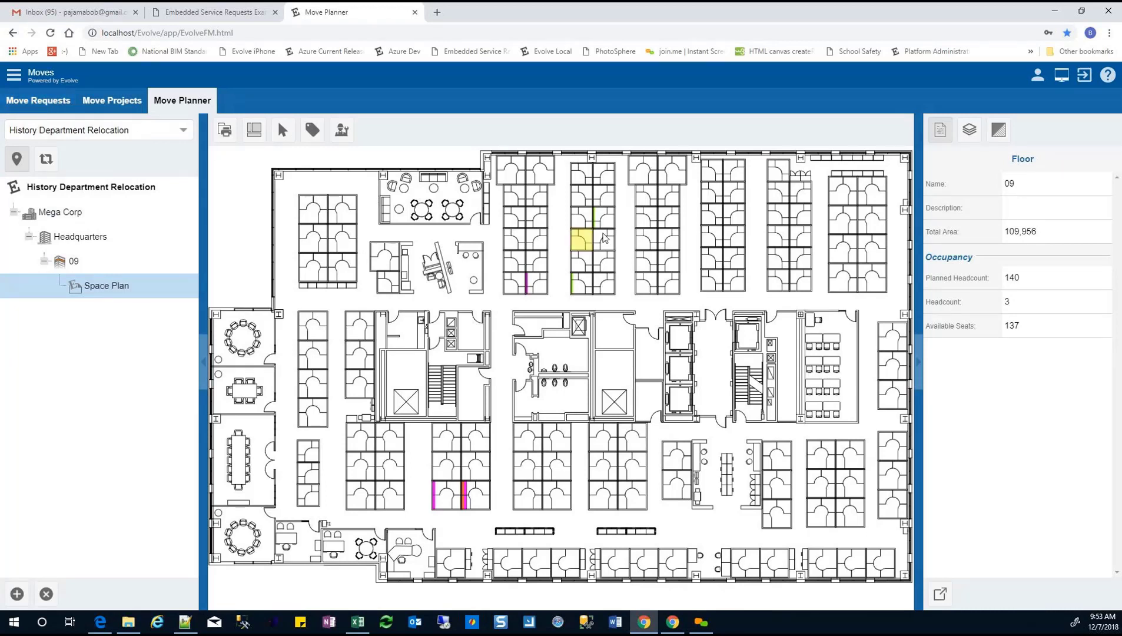
Go to the move requests, select request 63 and show the record actions available for it
click(65, 106)
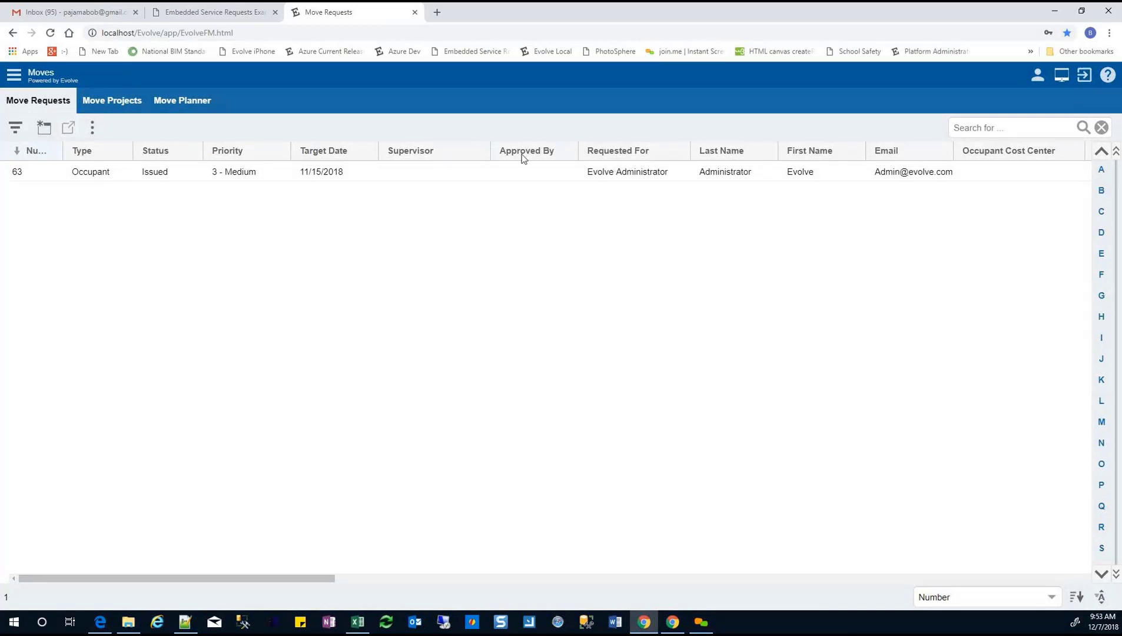
click(273, 169)
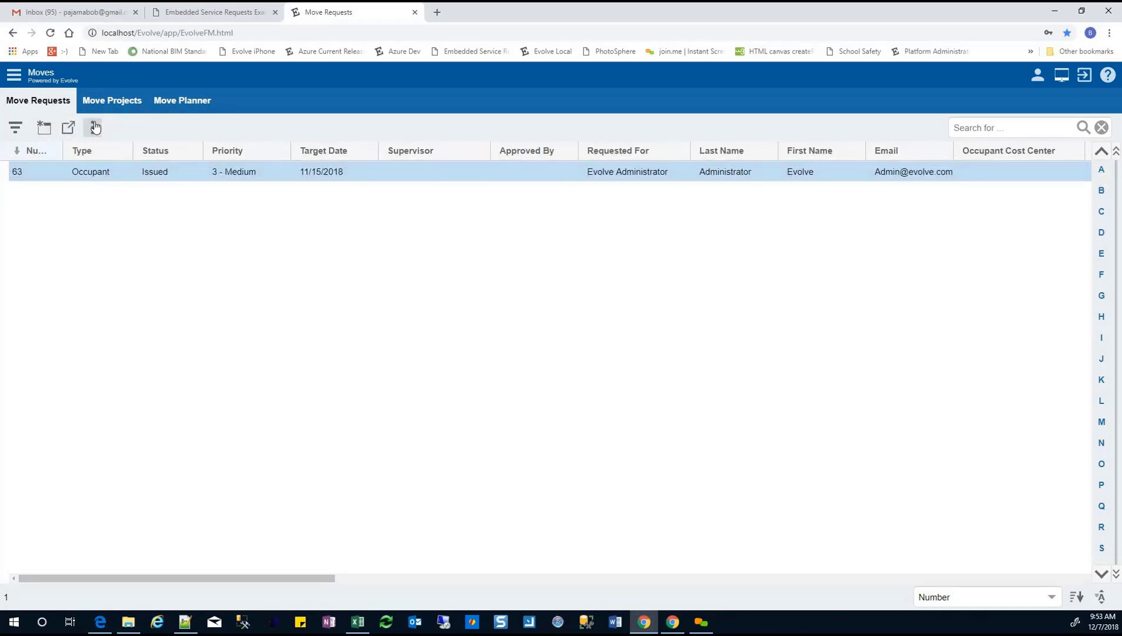
click(95, 128)
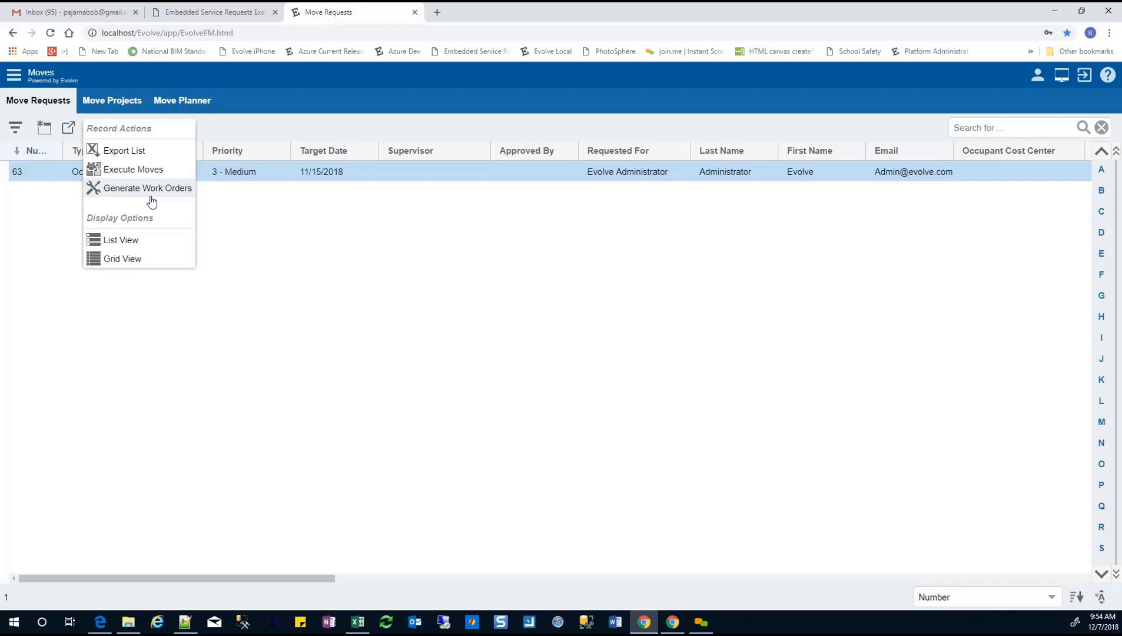
Open the History Department Relocation move project full screen and examine its attributes, dates, charges and detail fields
click(135, 102)
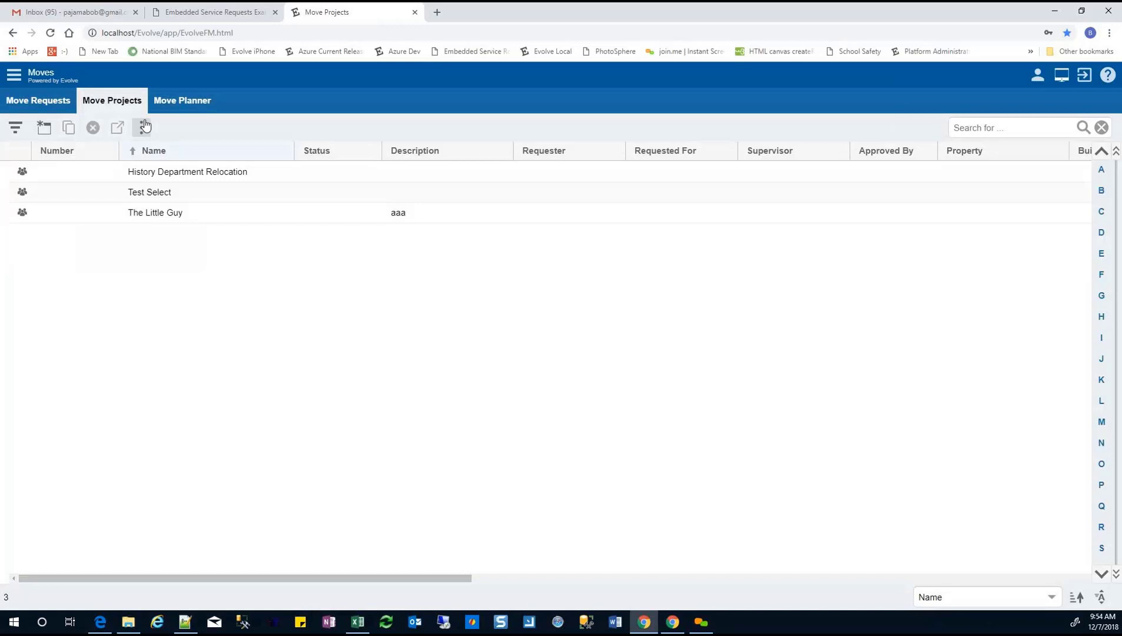
click(196, 177)
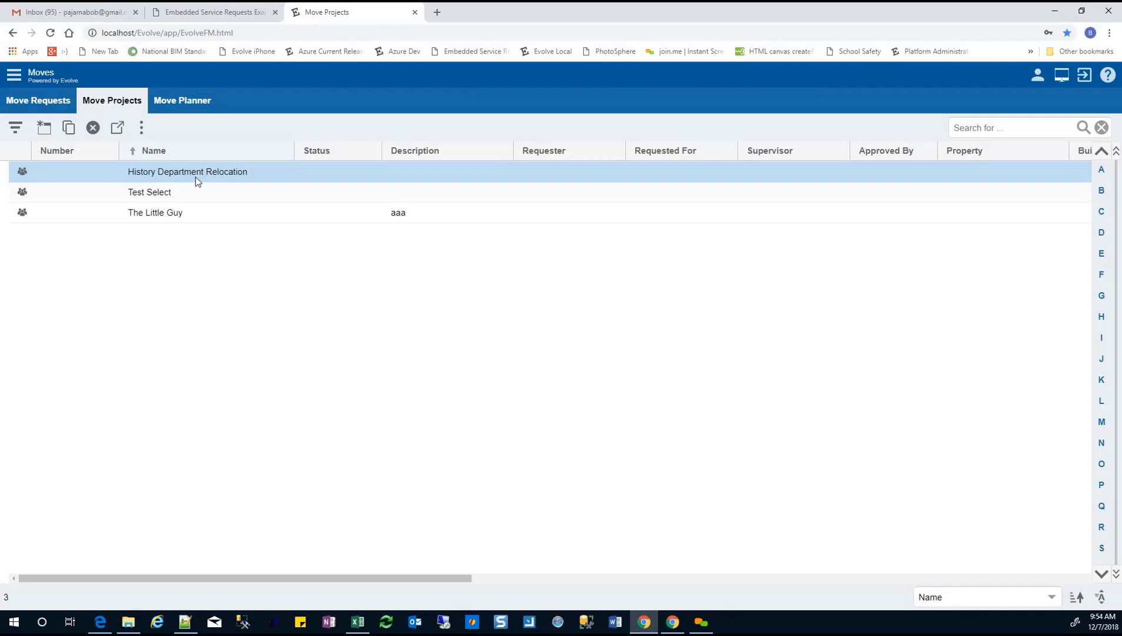
double_click(196, 176)
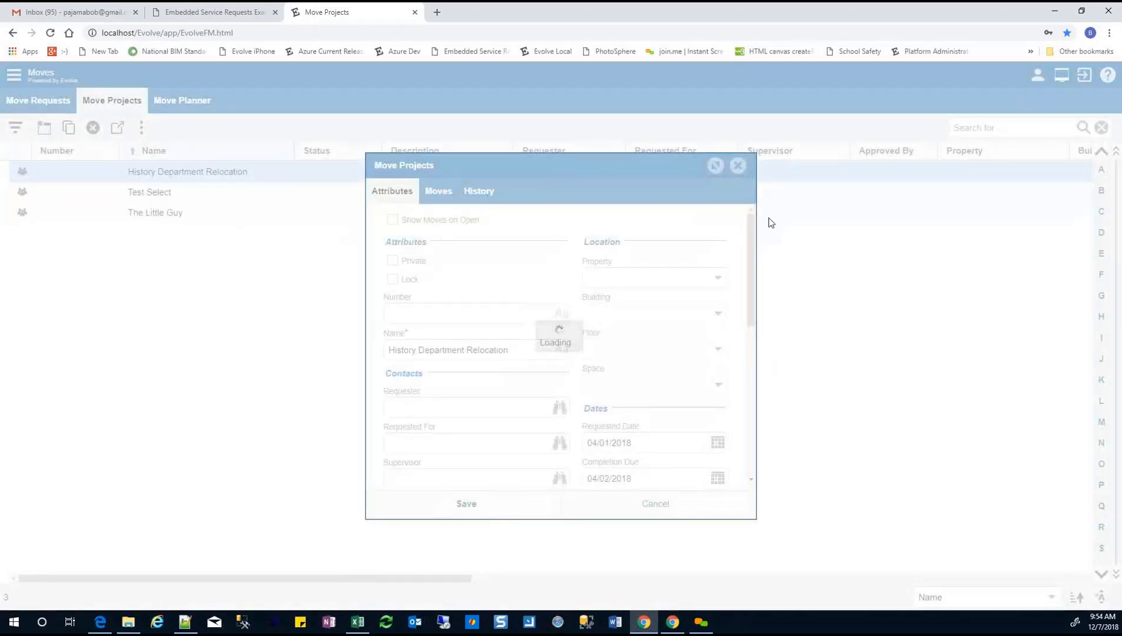
click(715, 166)
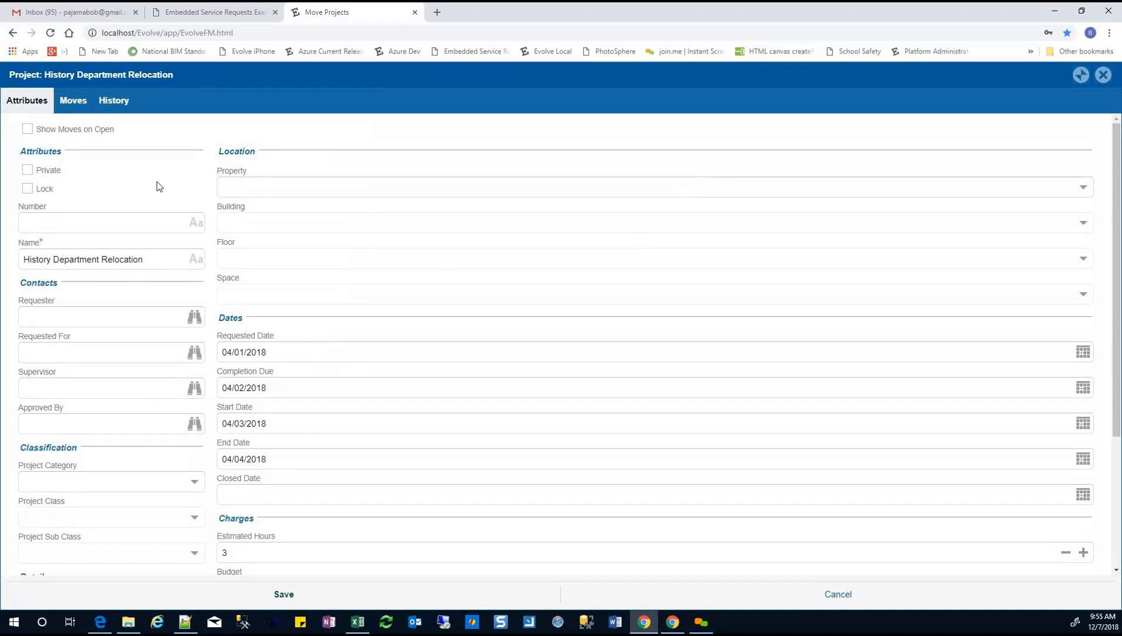
scroll(132, 382, down, 3)
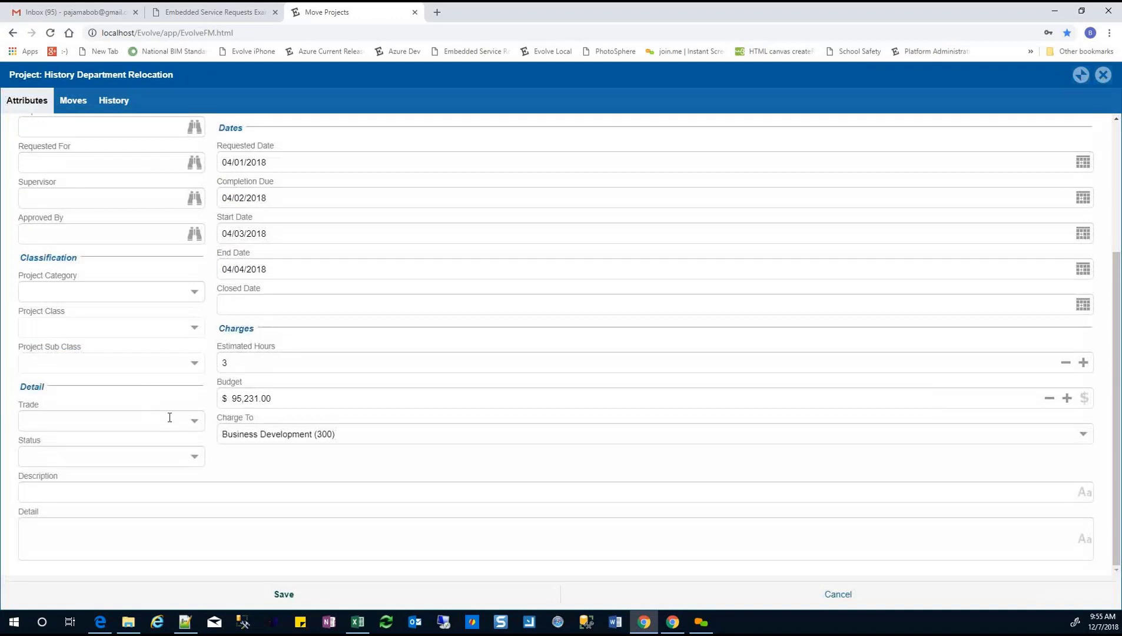
scroll(169, 418, up, 1)
scroll(170, 417, up, 2)
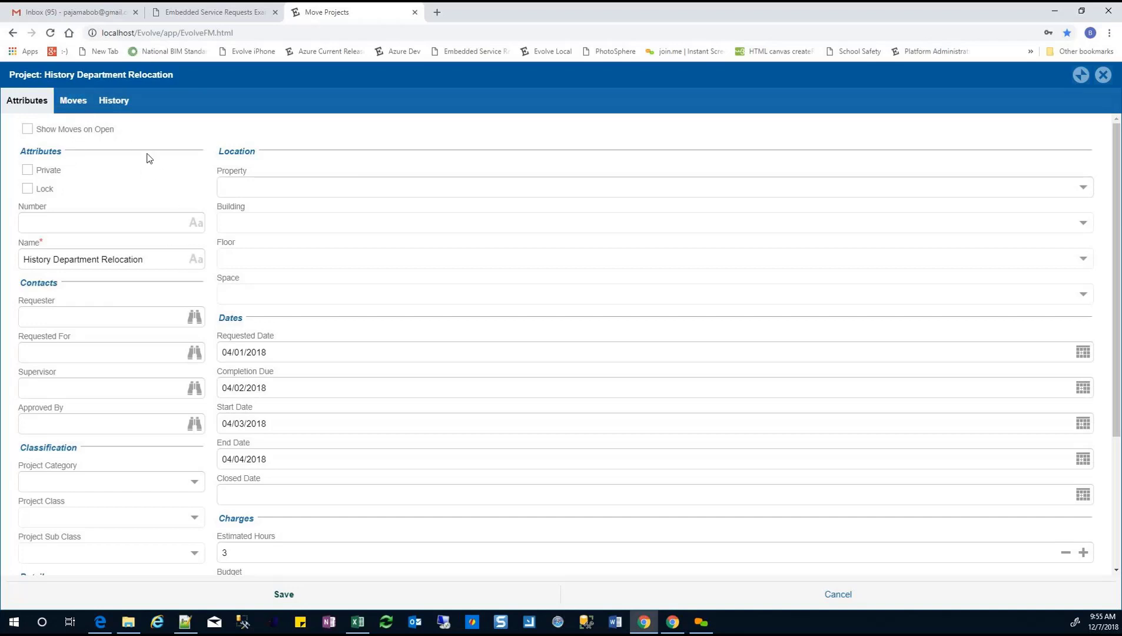
Try to add an occupant with Include Assets enabled to the moves of the History Department Relocation project
click(72, 105)
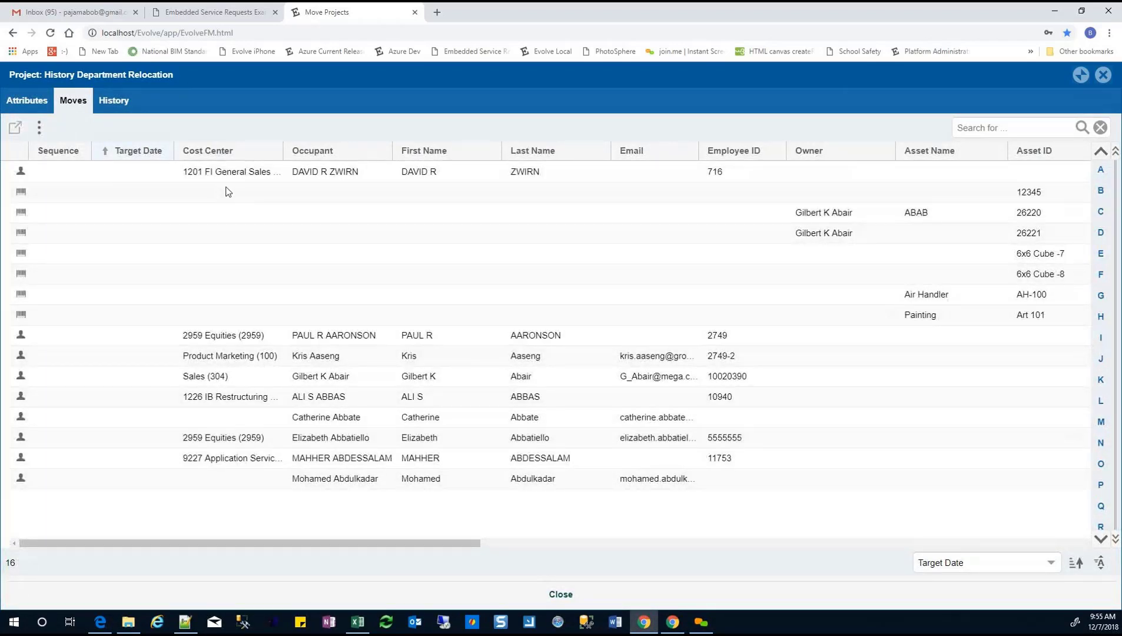
click(40, 128)
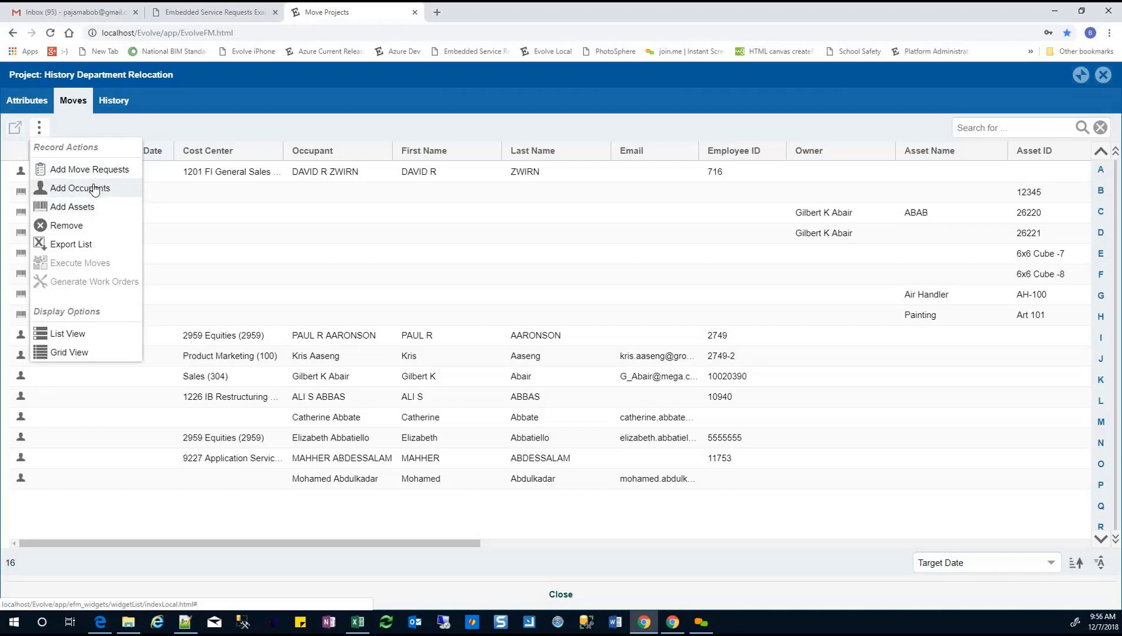
click(92, 189)
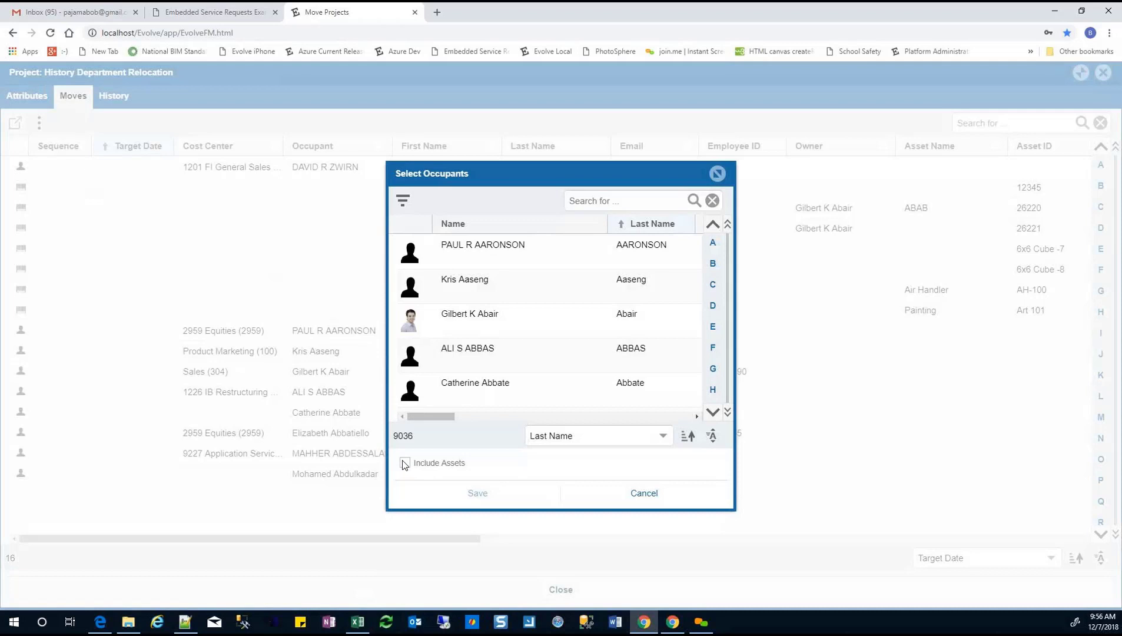
click(405, 464)
double_click(502, 320)
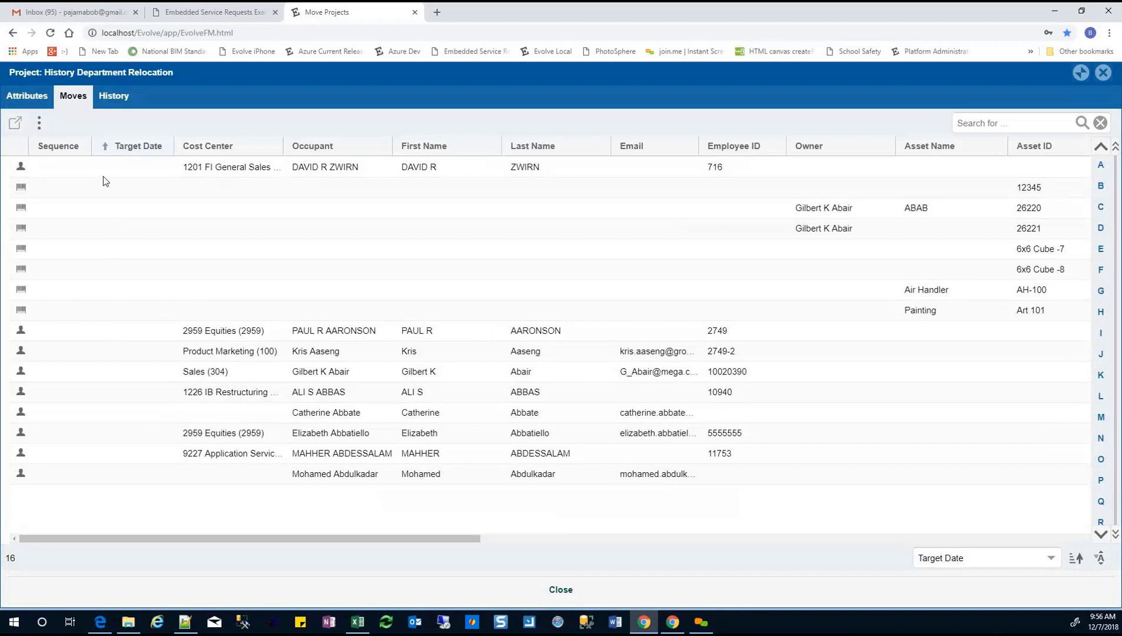
Examine the project's occupant and asset moves, select the five consecutive occupants directly below the Painting asset and show the available record actions
click(102, 175)
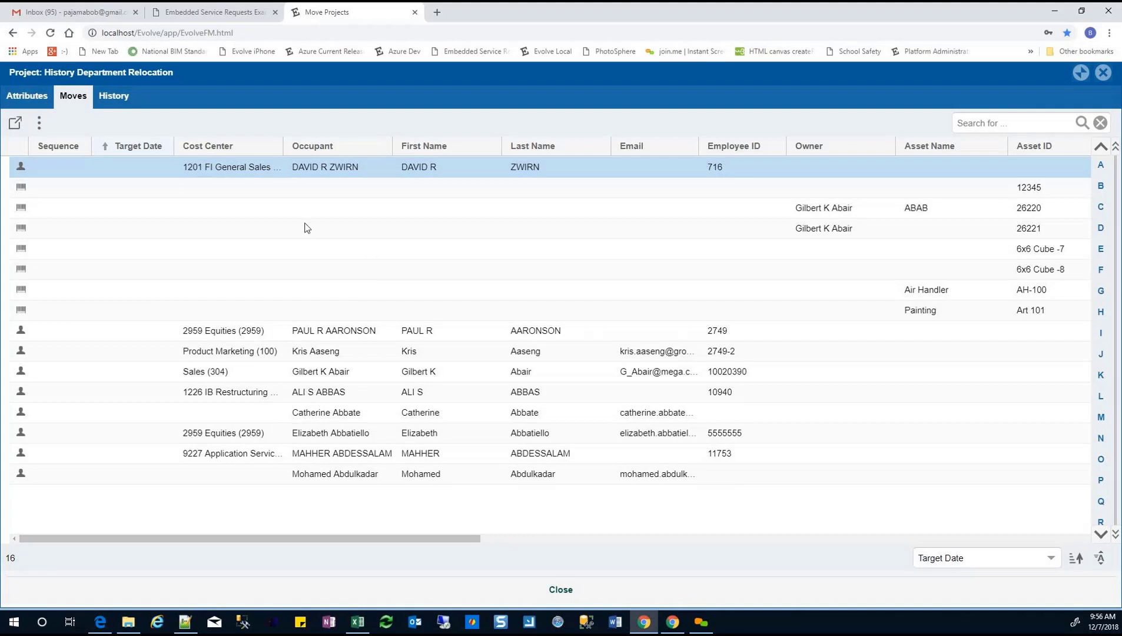
click(831, 206)
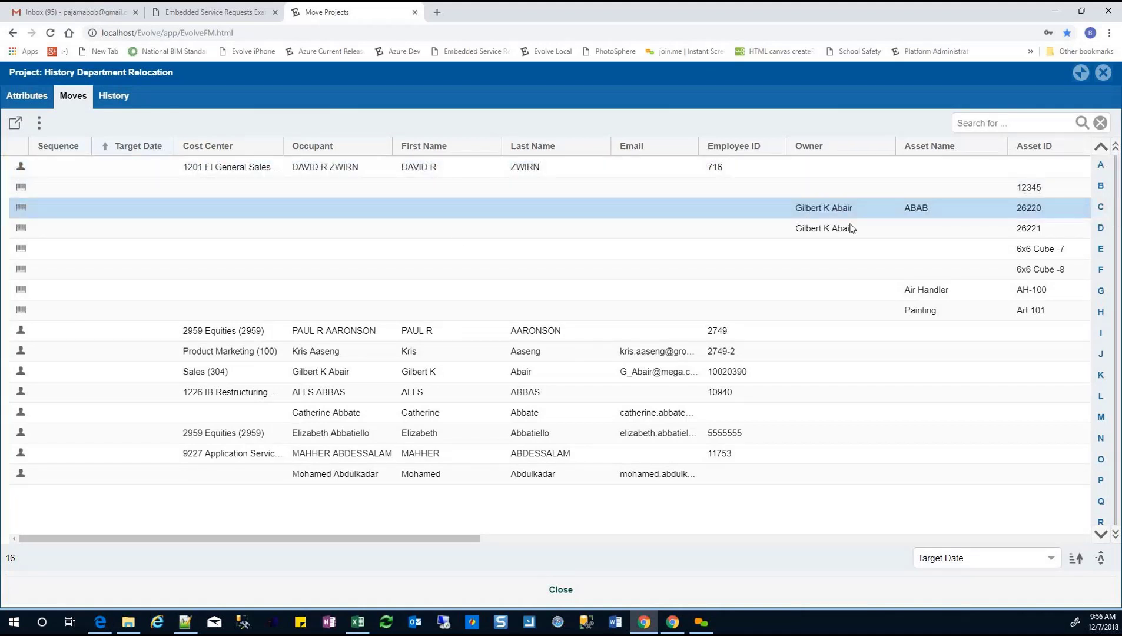
click(835, 229)
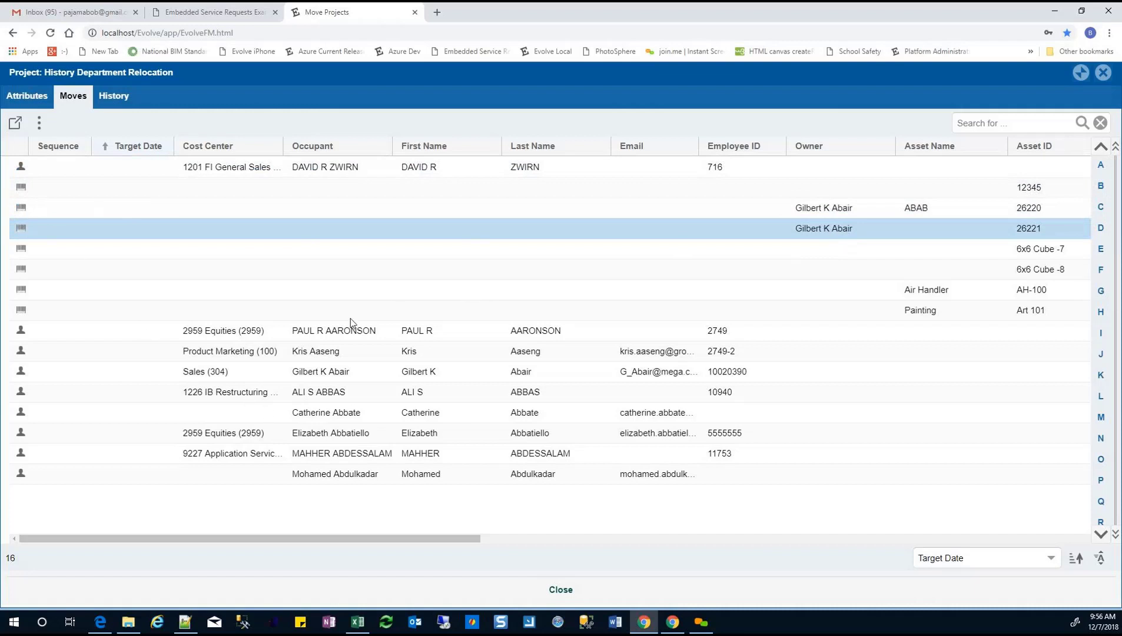
click(333, 336)
shift+click(338, 414)
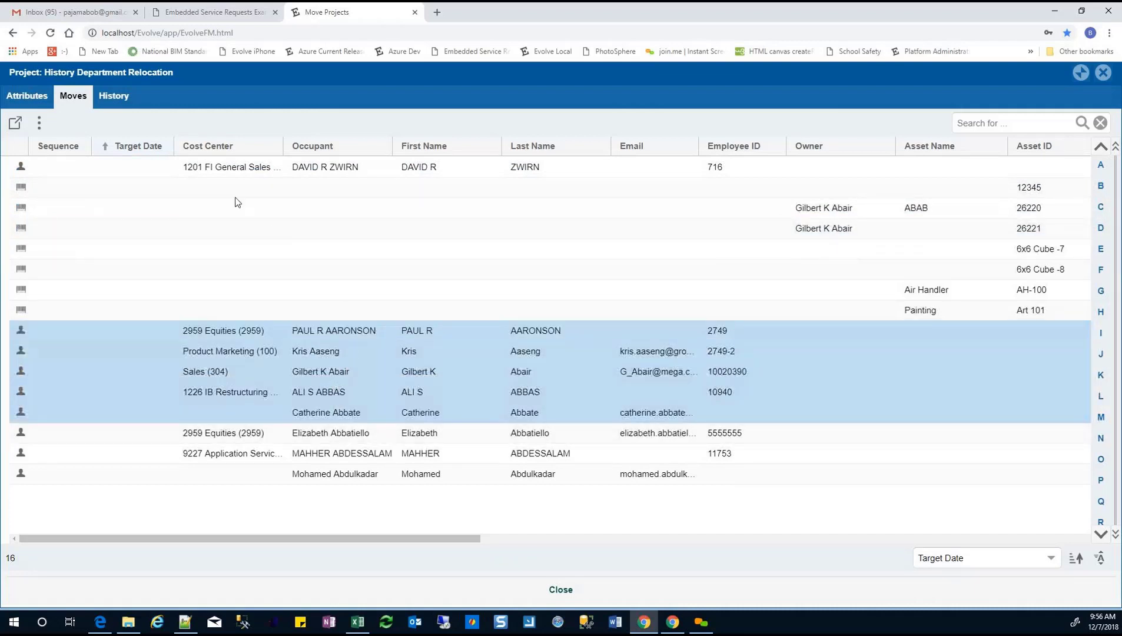
click(38, 123)
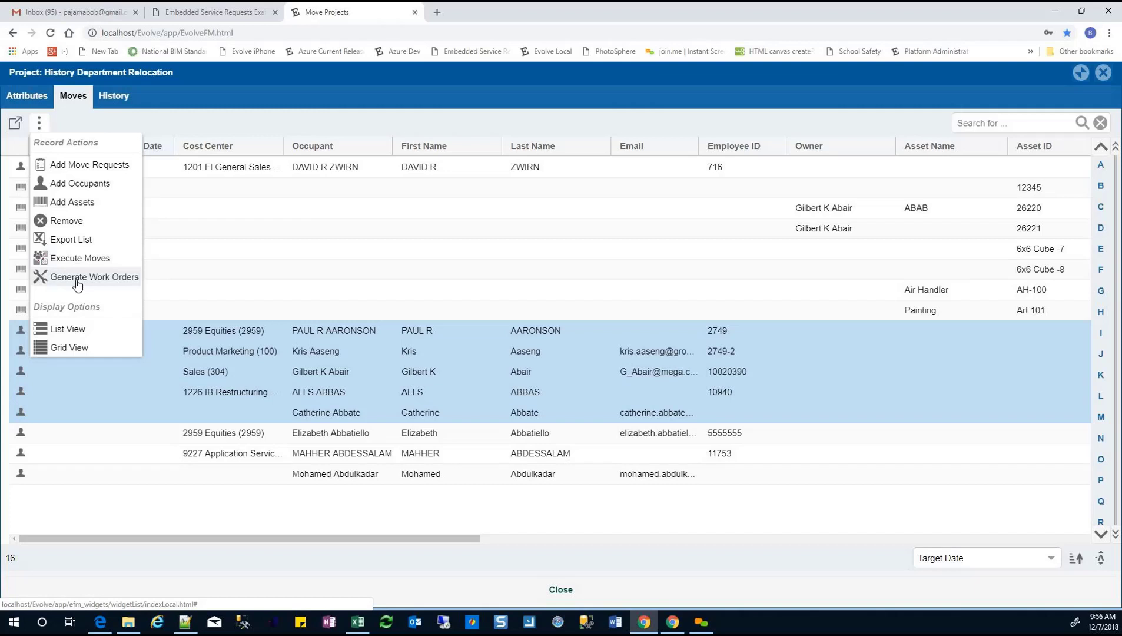
Close the project record and load the History Department Relocation project in the Move Planner
click(1104, 72)
click(1104, 72)
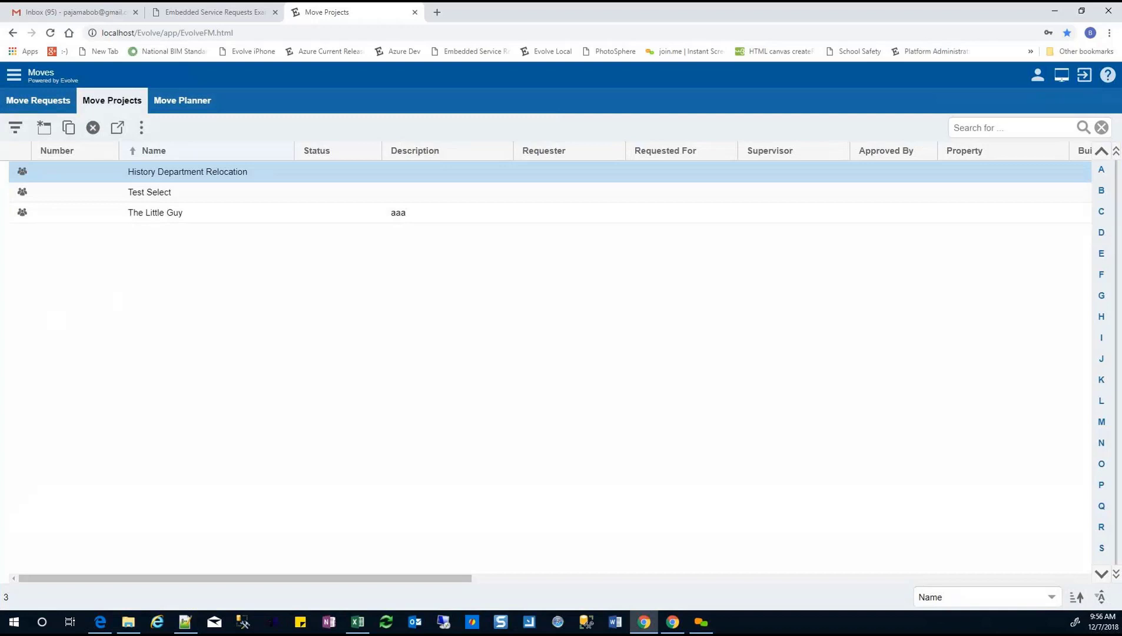
click(196, 109)
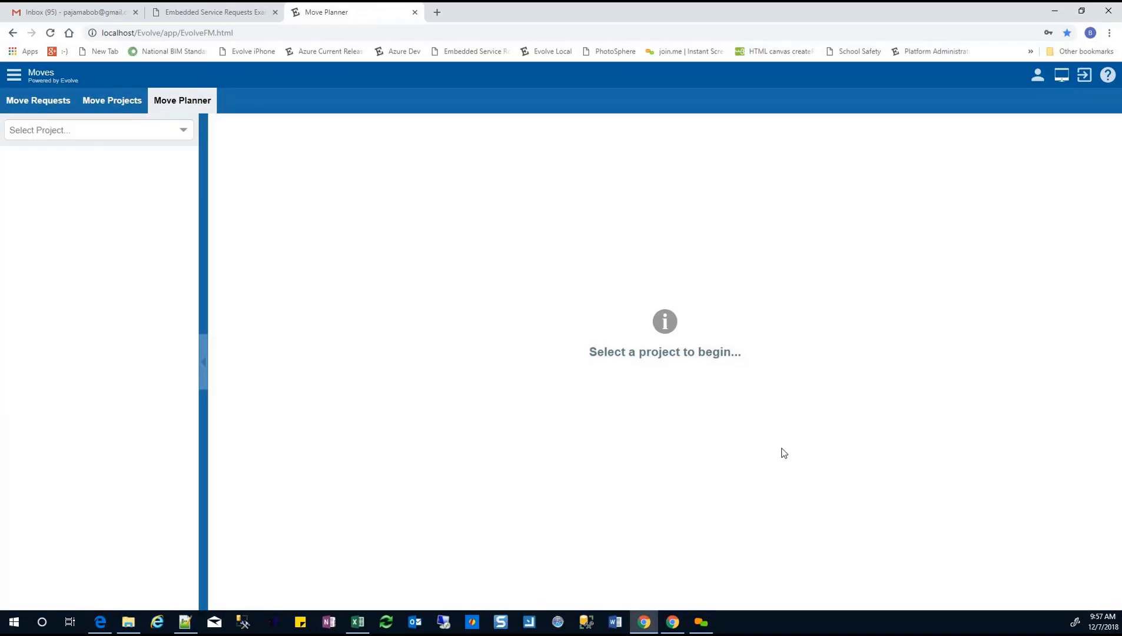
click(180, 135)
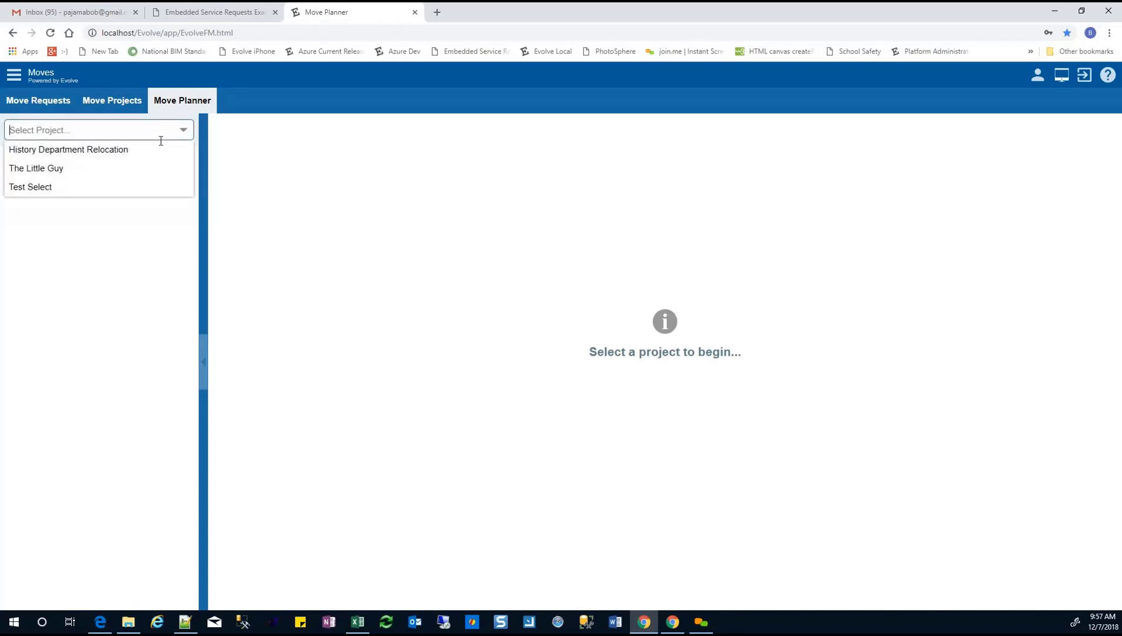
click(130, 161)
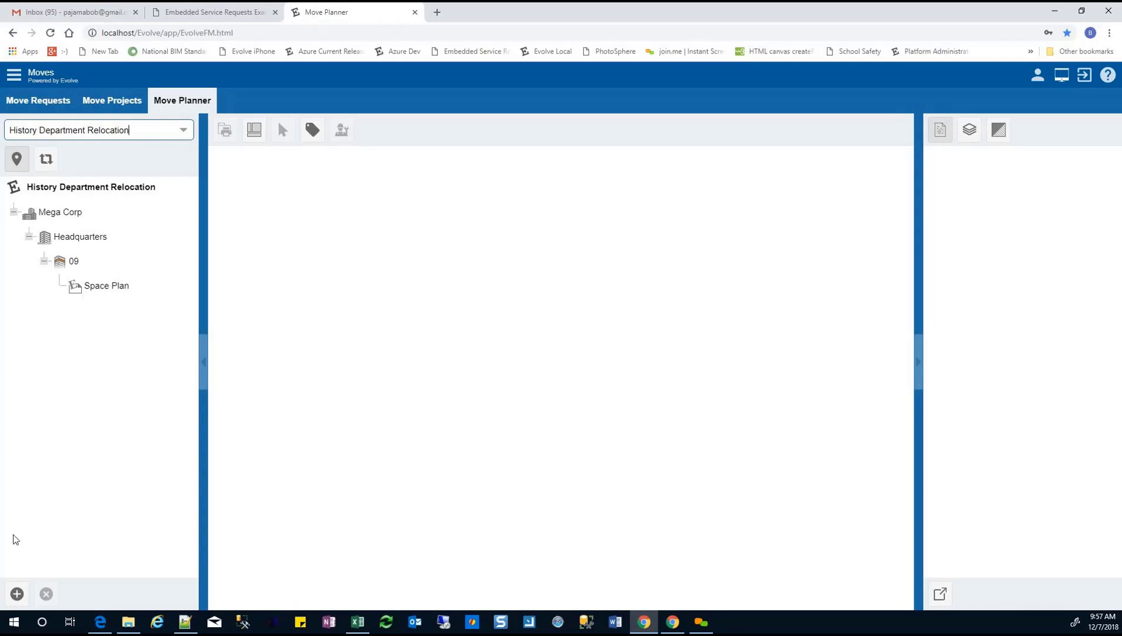
Add the Lifeforce Partners Harmon Medical Center floor 1 space plan to the project's drawings
click(16, 593)
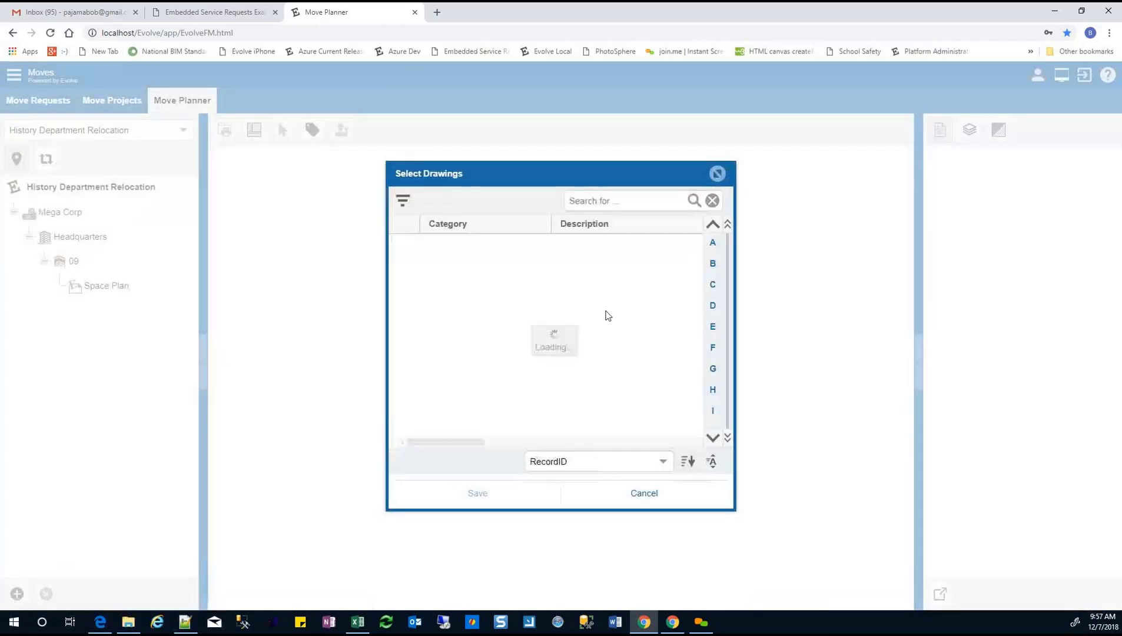
drag(461, 442, 560, 442)
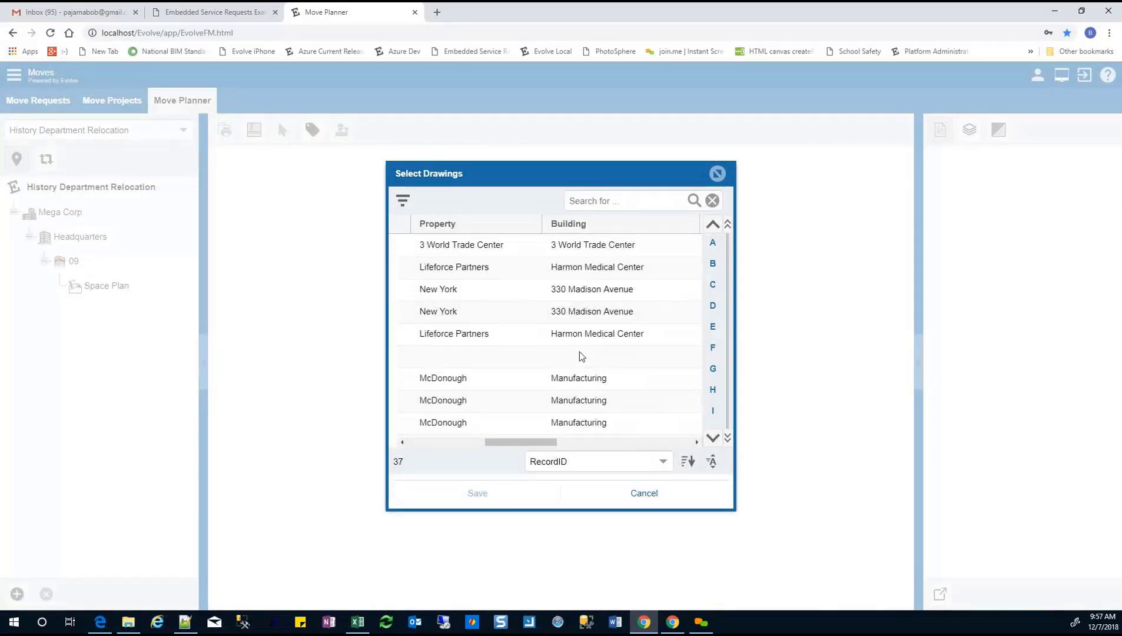
double_click(560, 341)
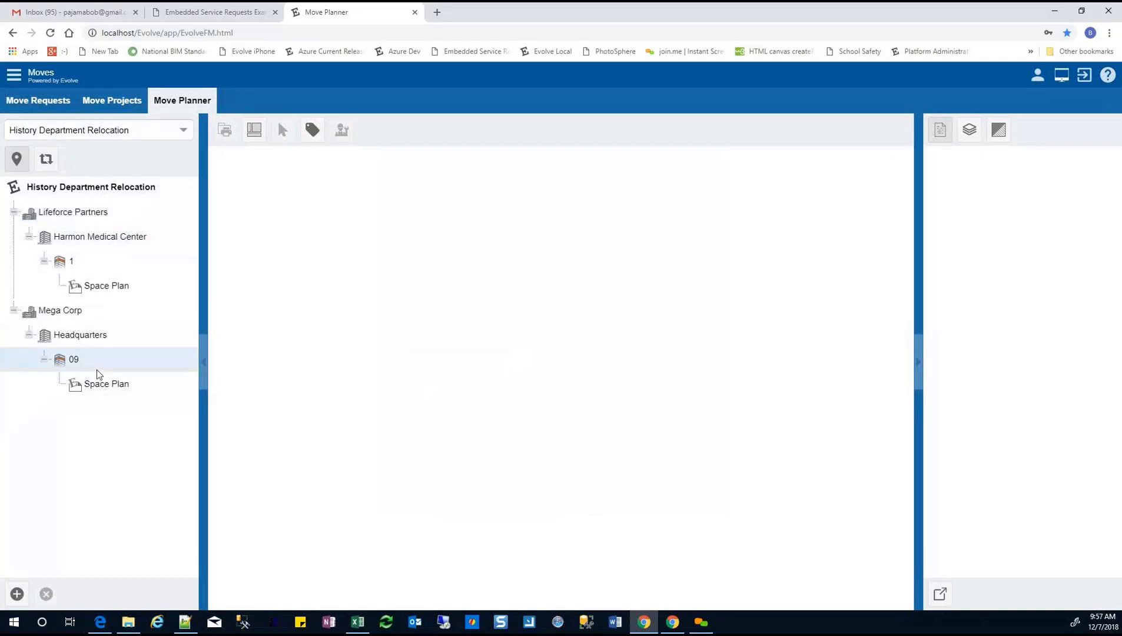
Open the Harmon Medical Center floor 1 space plan, inspect the top-right room of the right wing, and show the drawing's layers and highlights
click(104, 289)
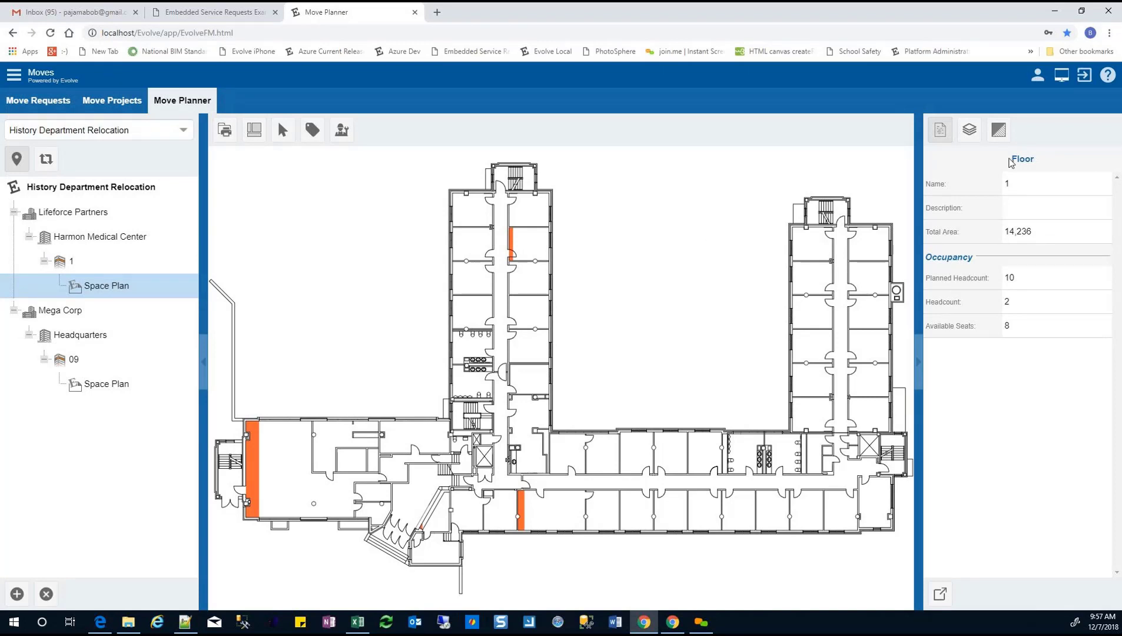
click(865, 246)
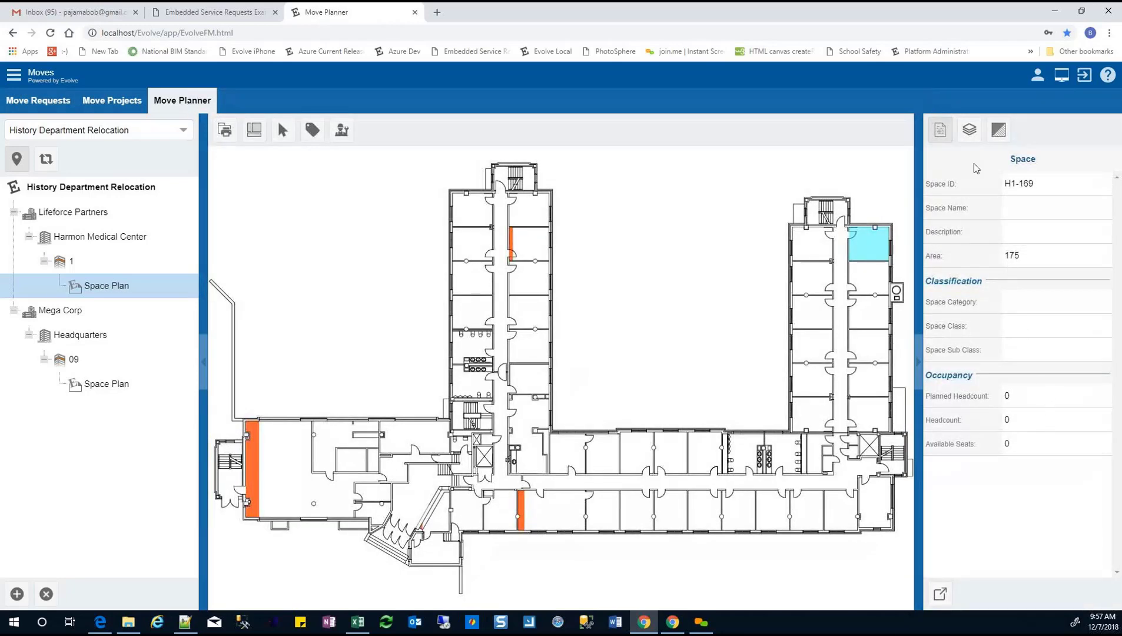
click(970, 129)
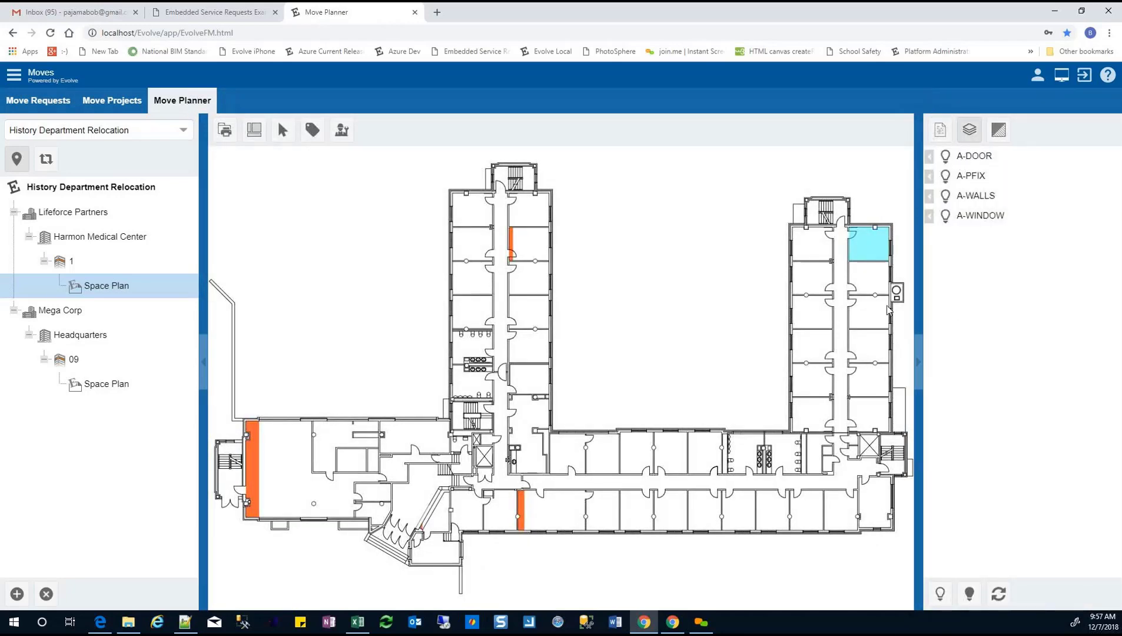
click(1005, 137)
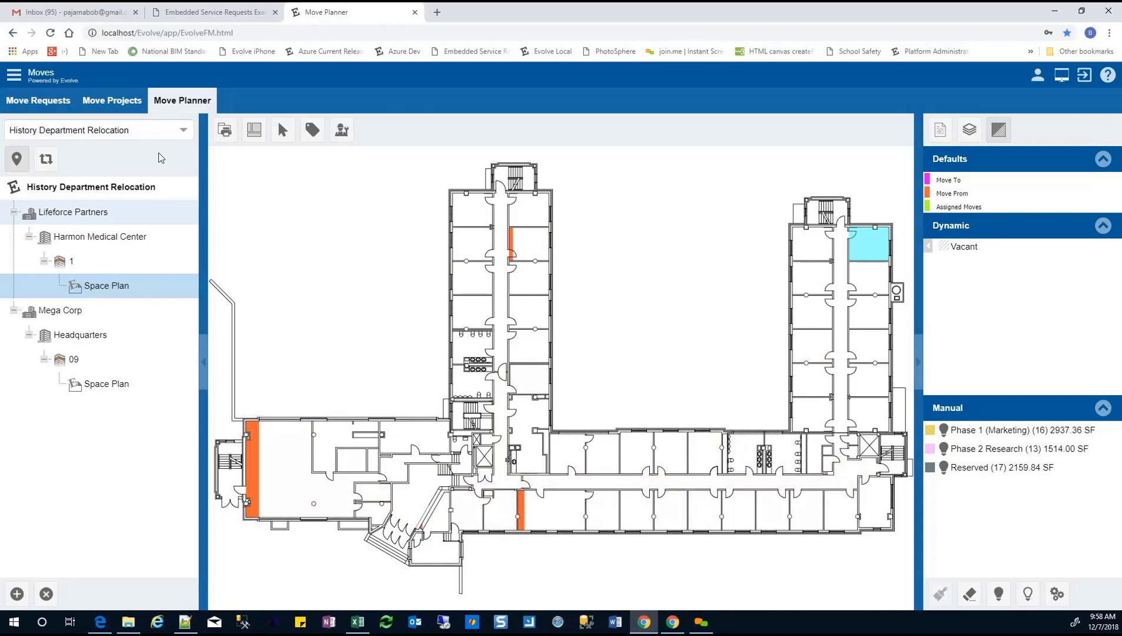
Show the project's moves in the planner with Occupants as the move type
click(44, 167)
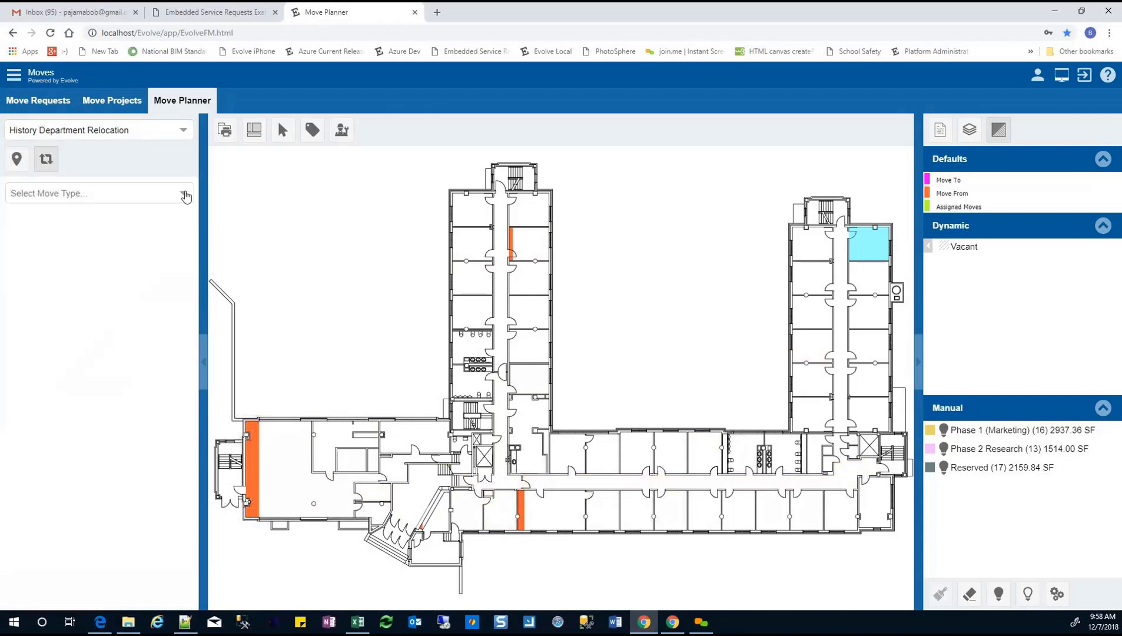
click(184, 193)
click(48, 233)
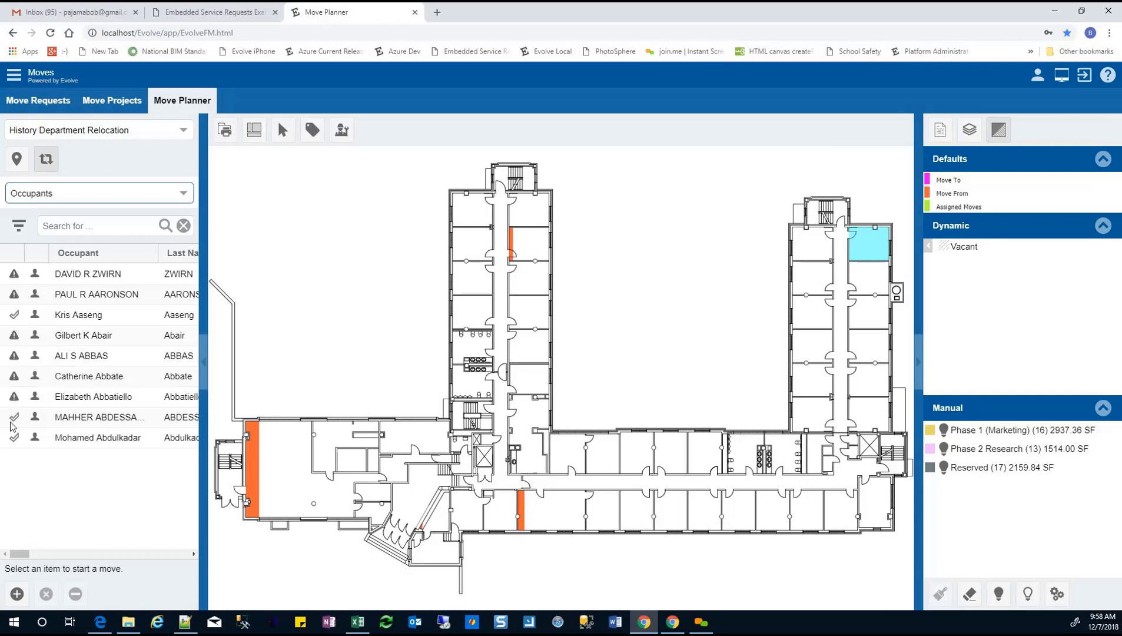
Try to move the fourth listed occupant into space H1-126 together with assets 26220 and 26221
click(12, 336)
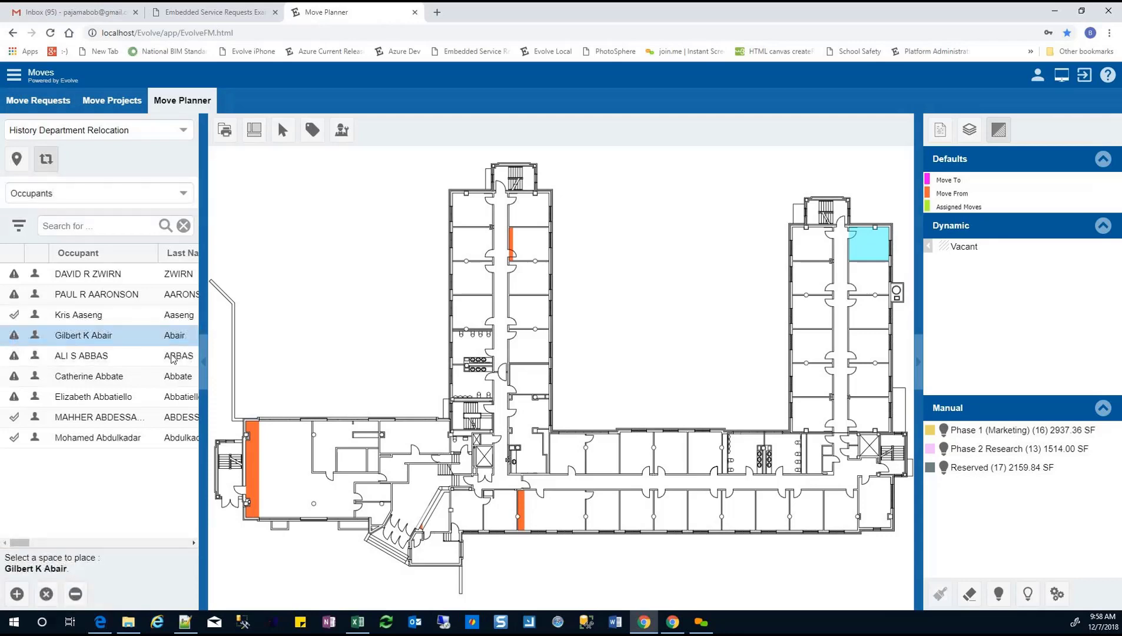
click(529, 351)
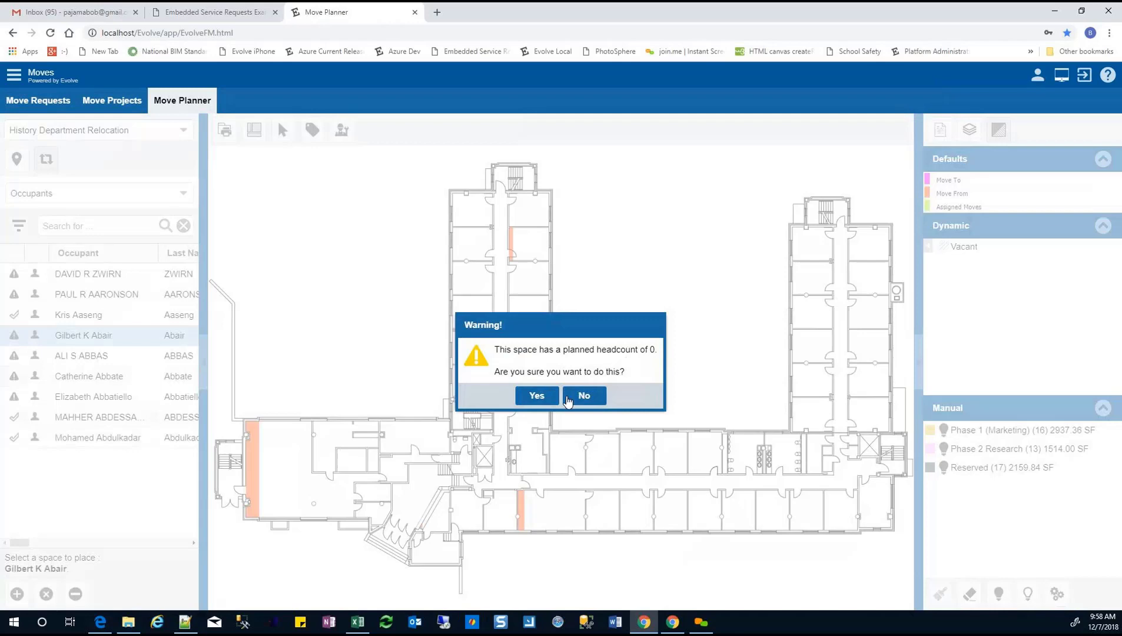
click(537, 395)
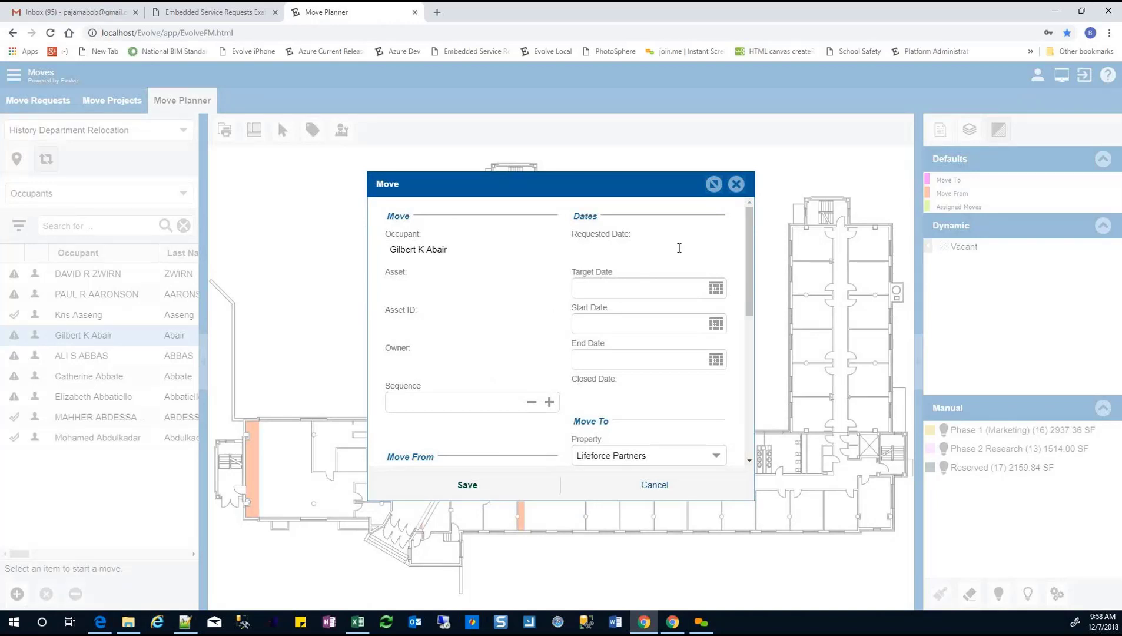
drag(750, 228, 740, 377)
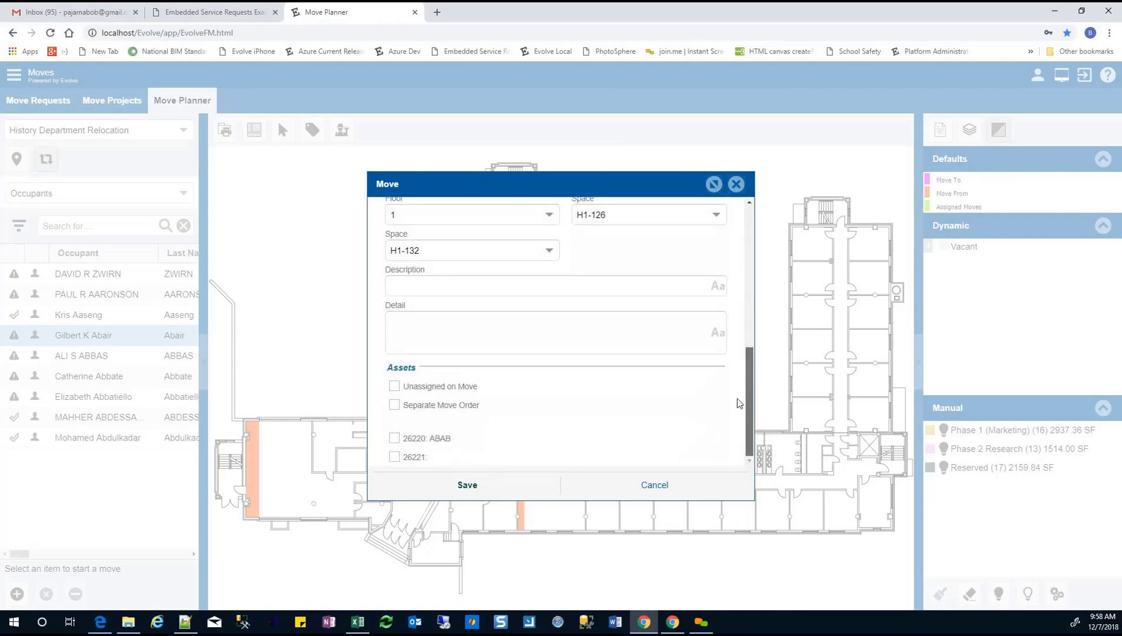
drag(737, 398, 737, 398)
click(395, 438)
click(396, 461)
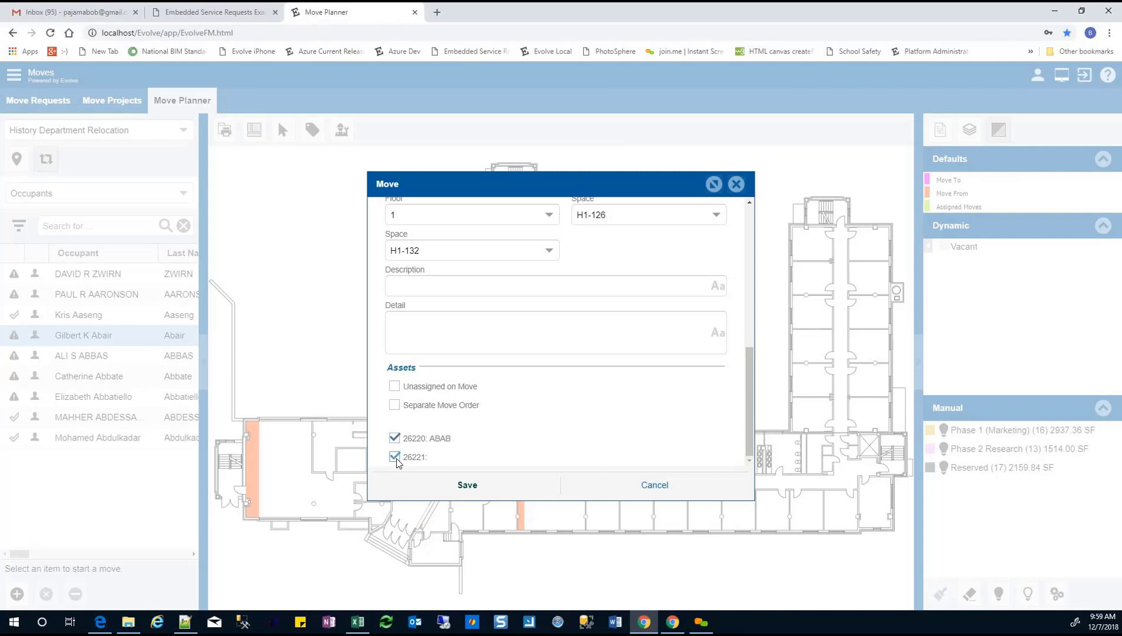
scroll(485, 399, up, 3)
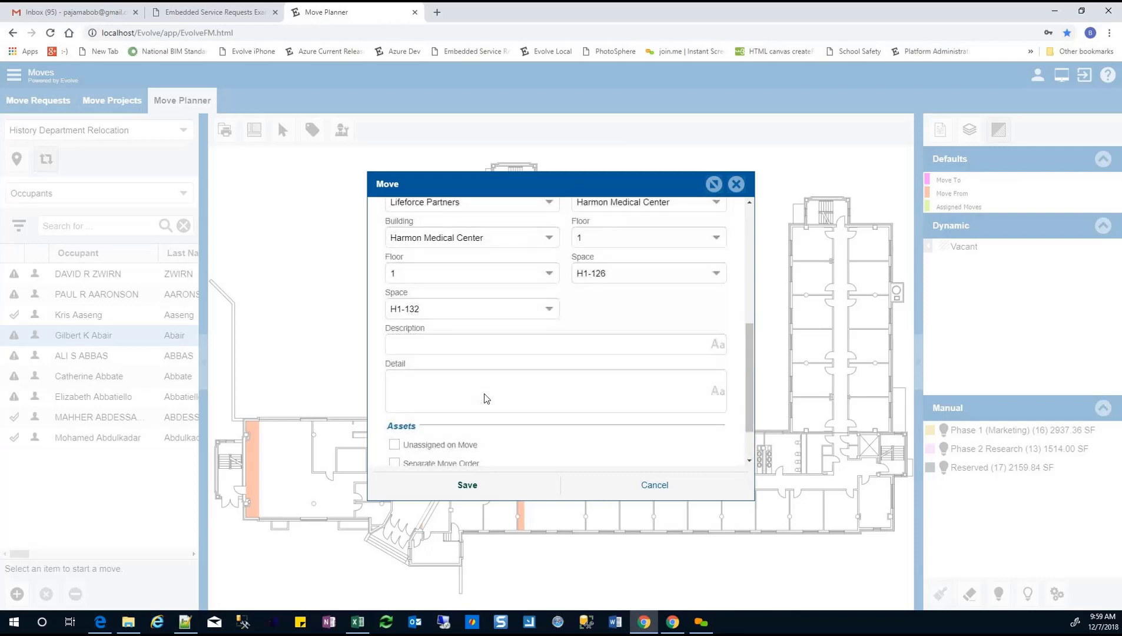
scroll(492, 391, up, 2)
scroll(576, 388, up, 1)
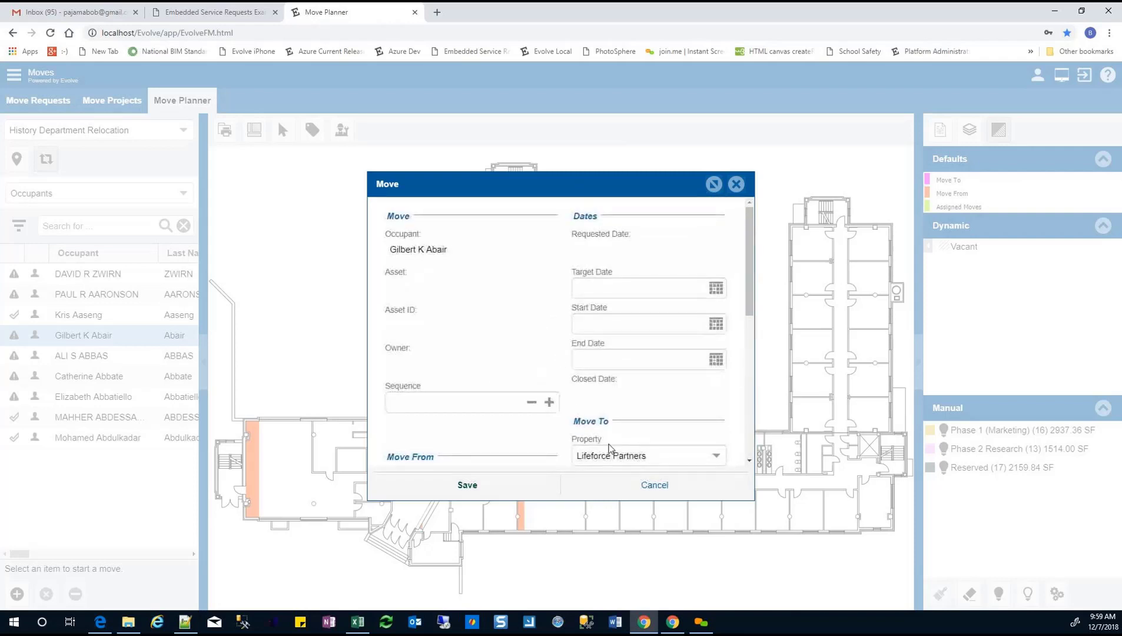
click(652, 493)
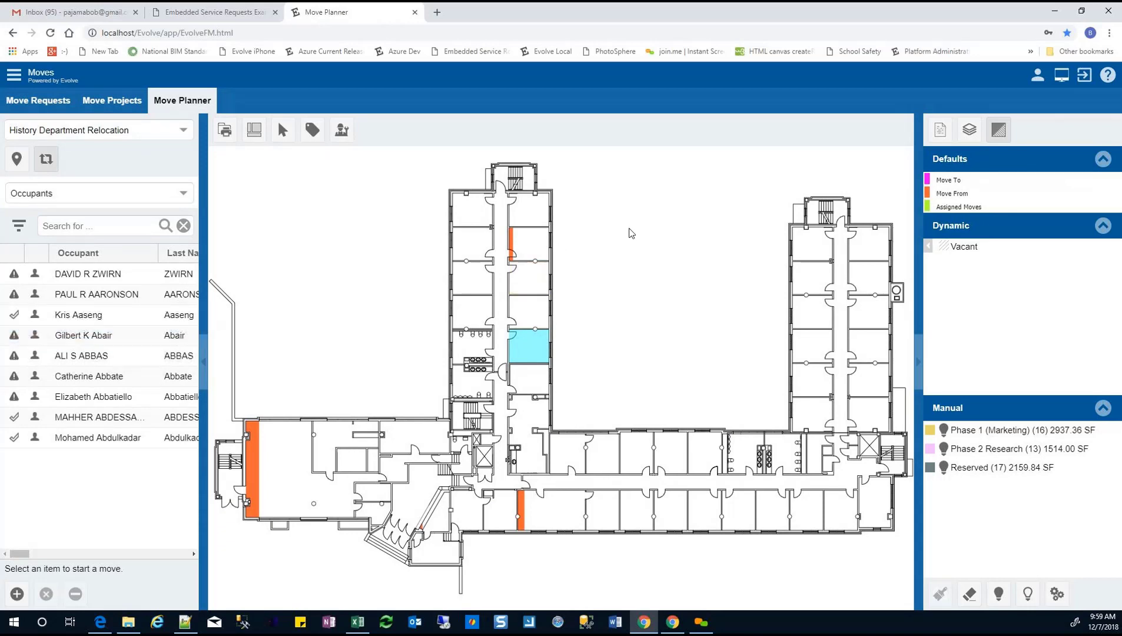
Place the fifth listed occupant in the room directly below space H1-126, accept the headcount warning and save the move
click(530, 205)
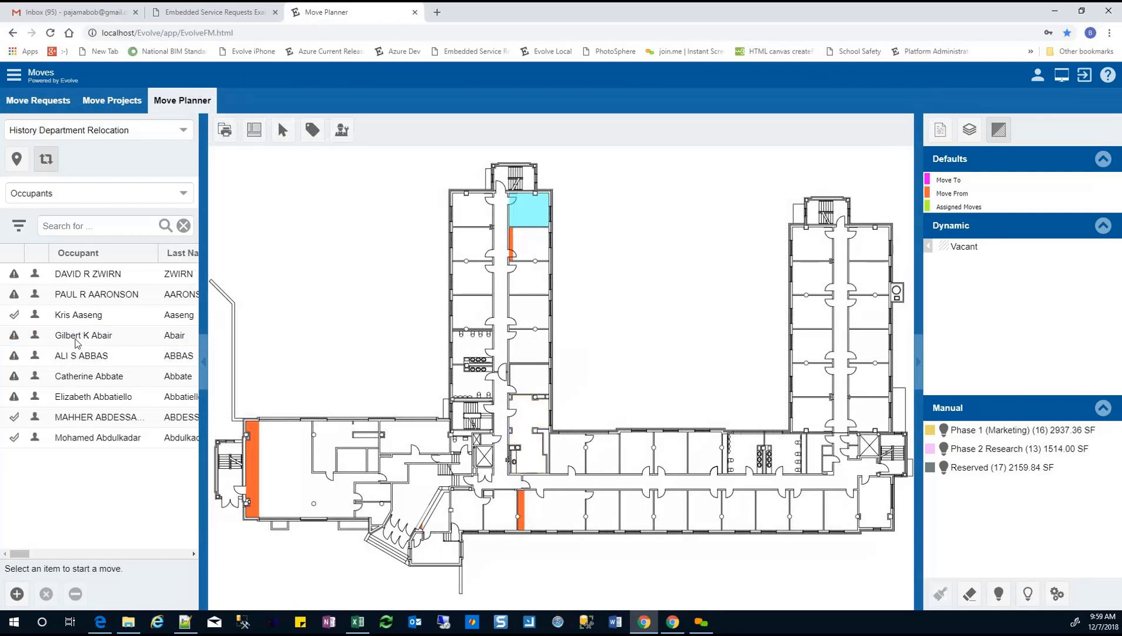
click(70, 361)
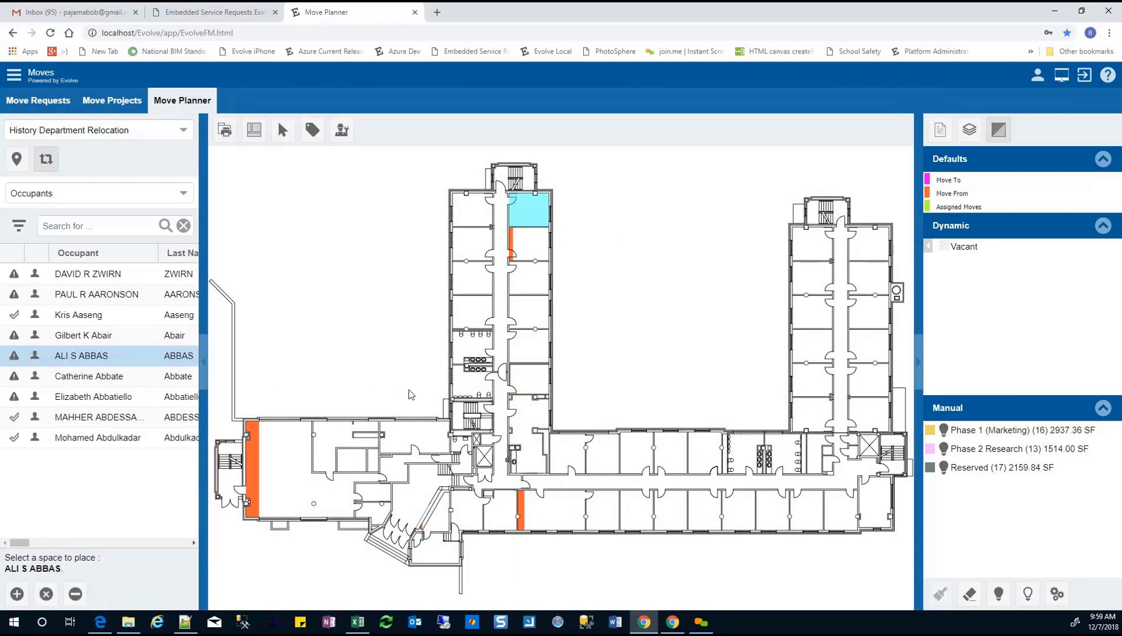
click(544, 372)
click(533, 396)
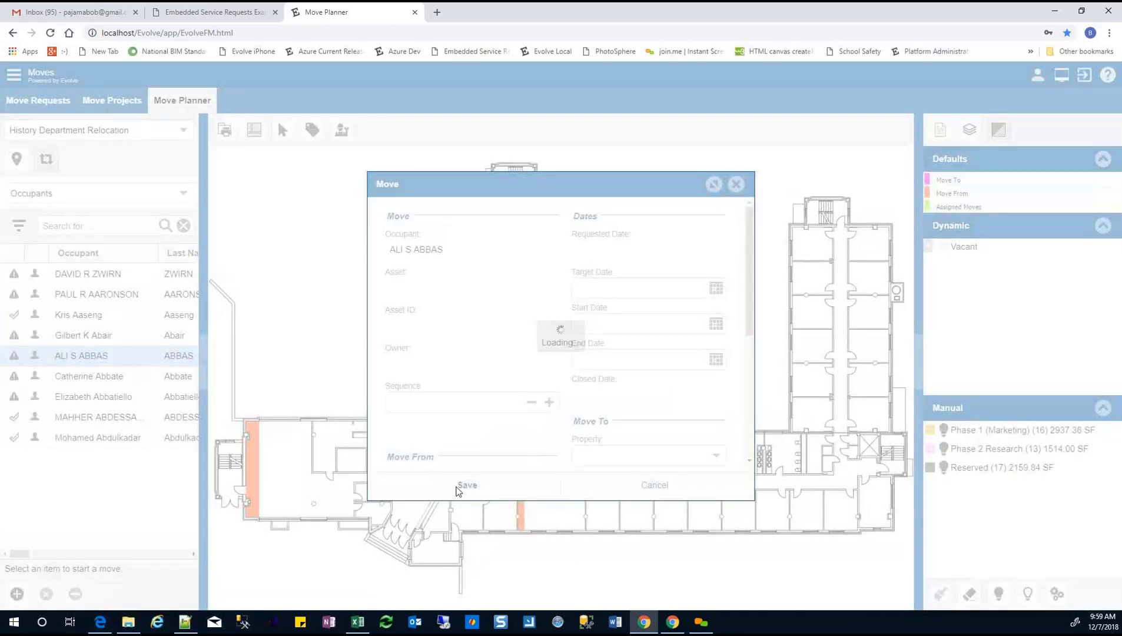
click(467, 487)
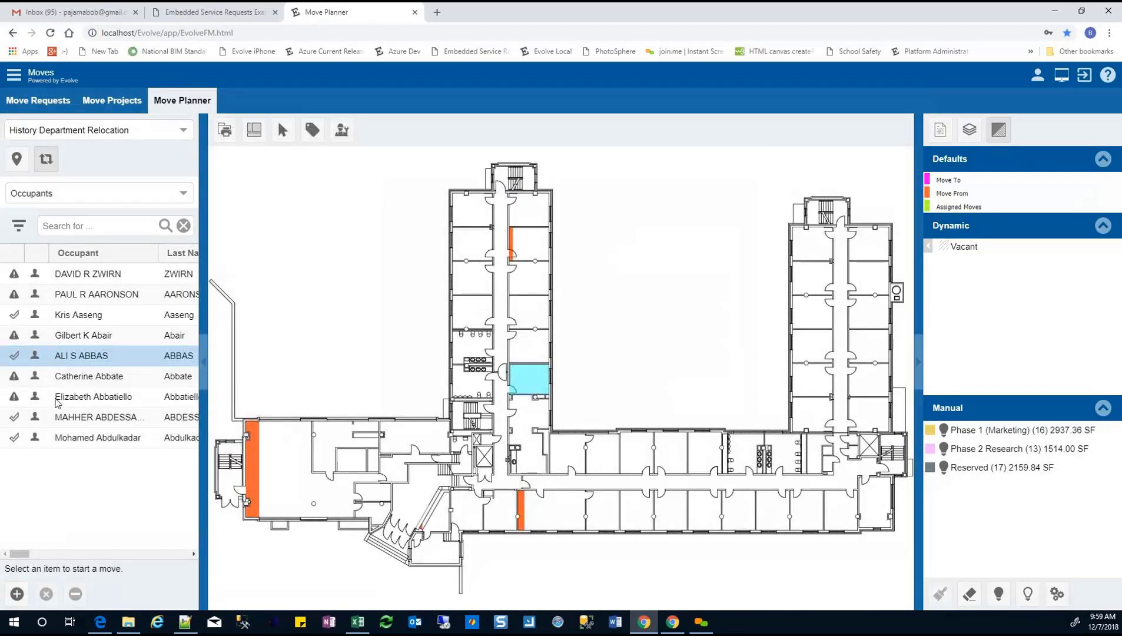
Place the seventh listed occupant in the room directly above space H1-126, accept the headcount warning and save the move
click(54, 396)
click(537, 313)
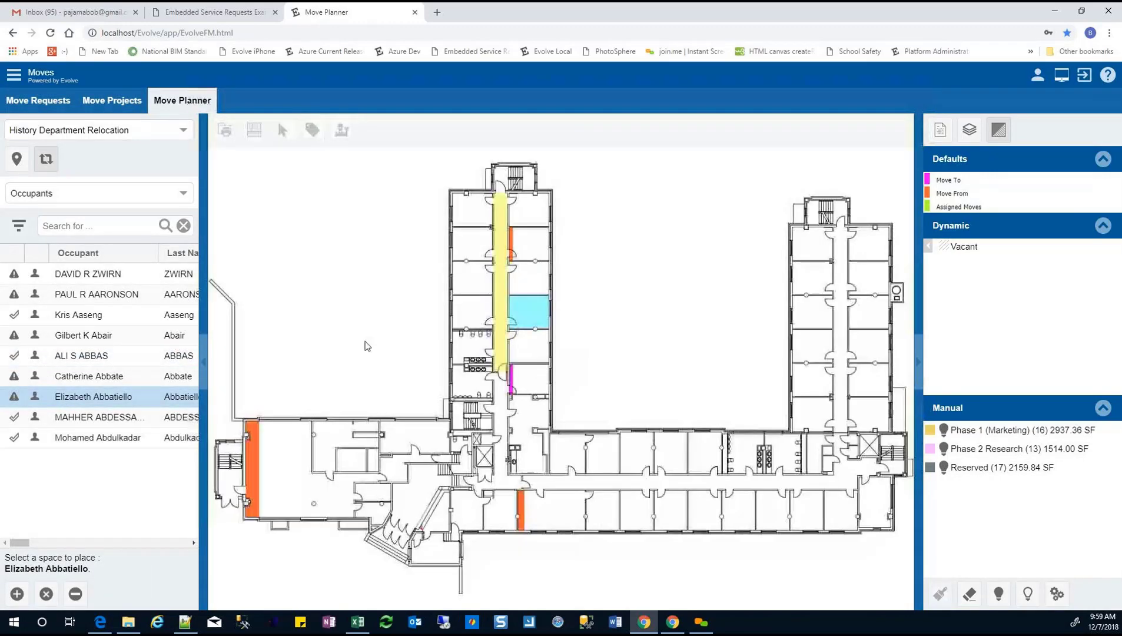
click(519, 398)
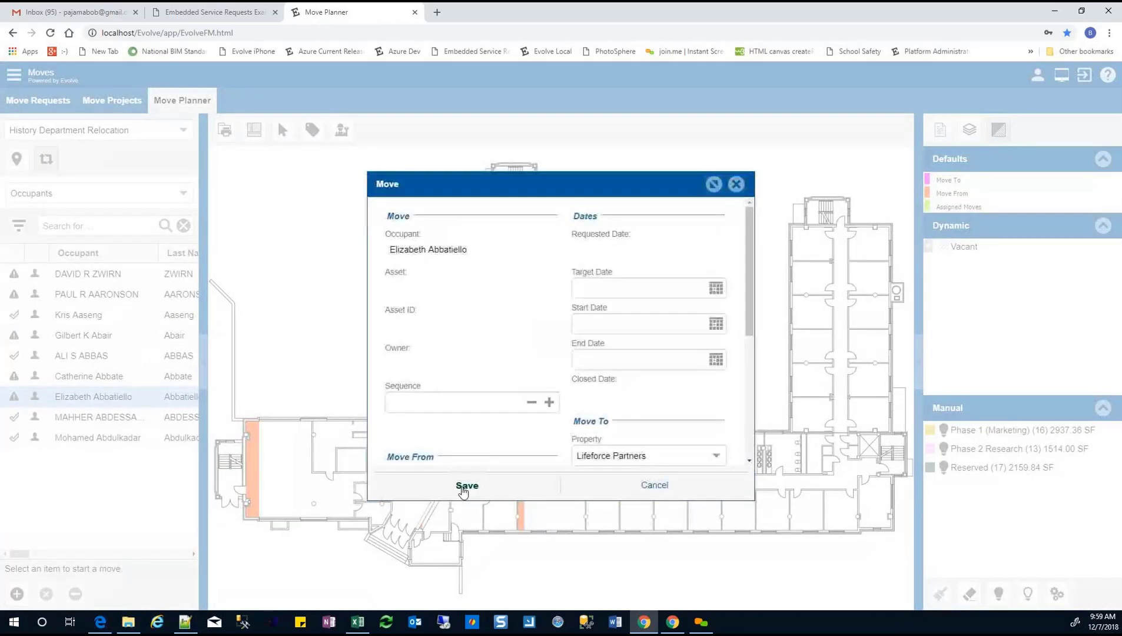
click(464, 486)
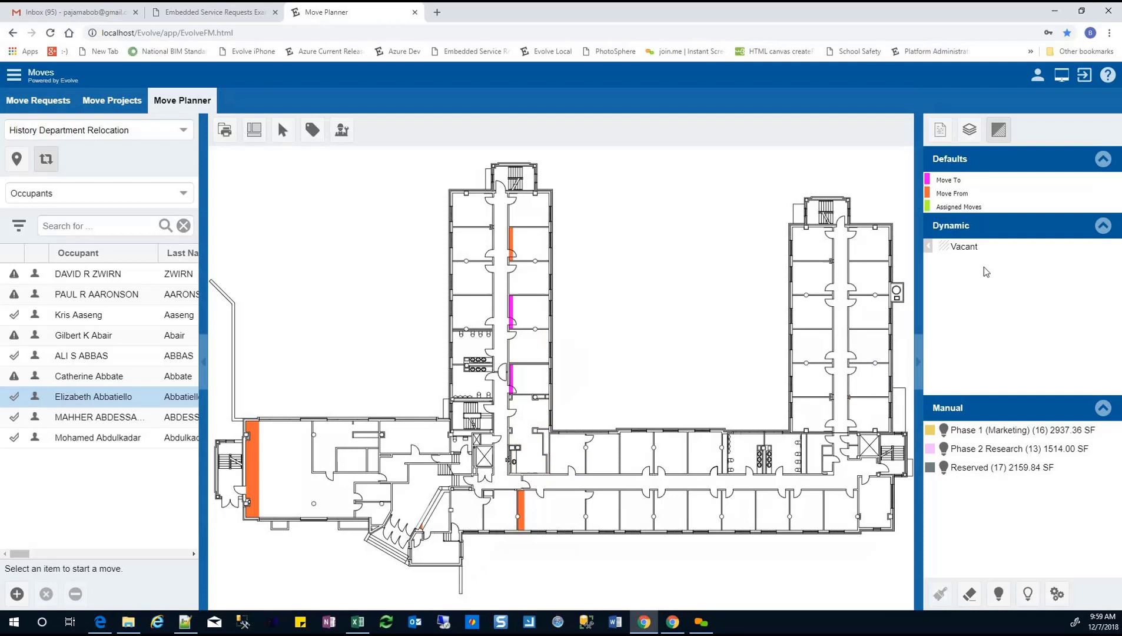
Turn on the manual highlights and paint the four uppermost rooms of the right wing with Phase 1 (Marketing)
click(945, 468)
click(977, 437)
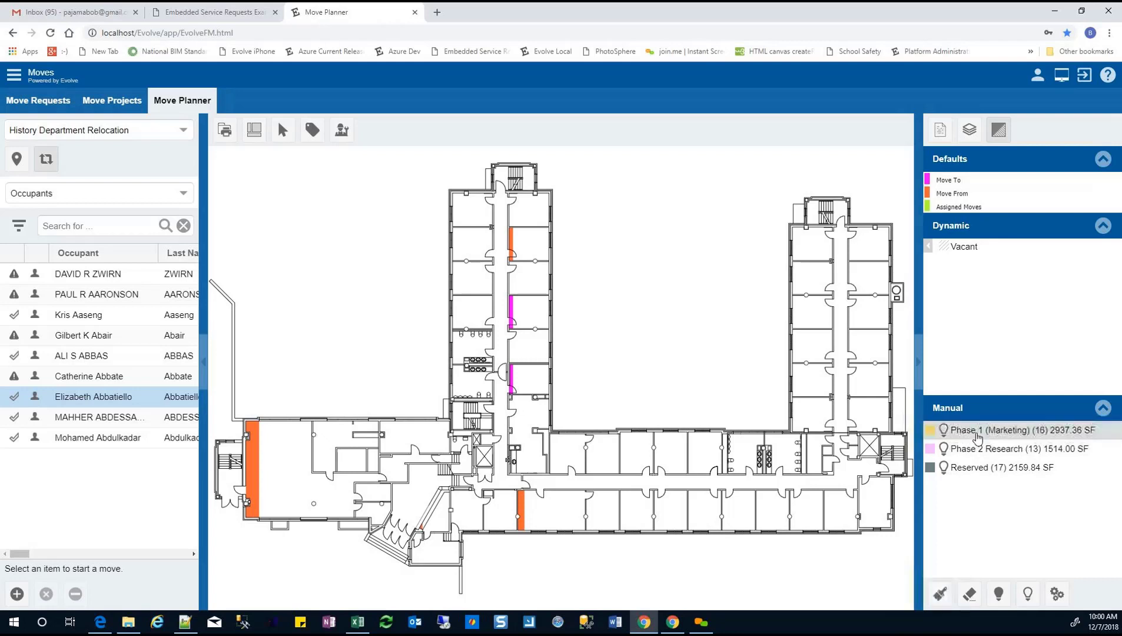
click(942, 597)
click(820, 242)
click(878, 248)
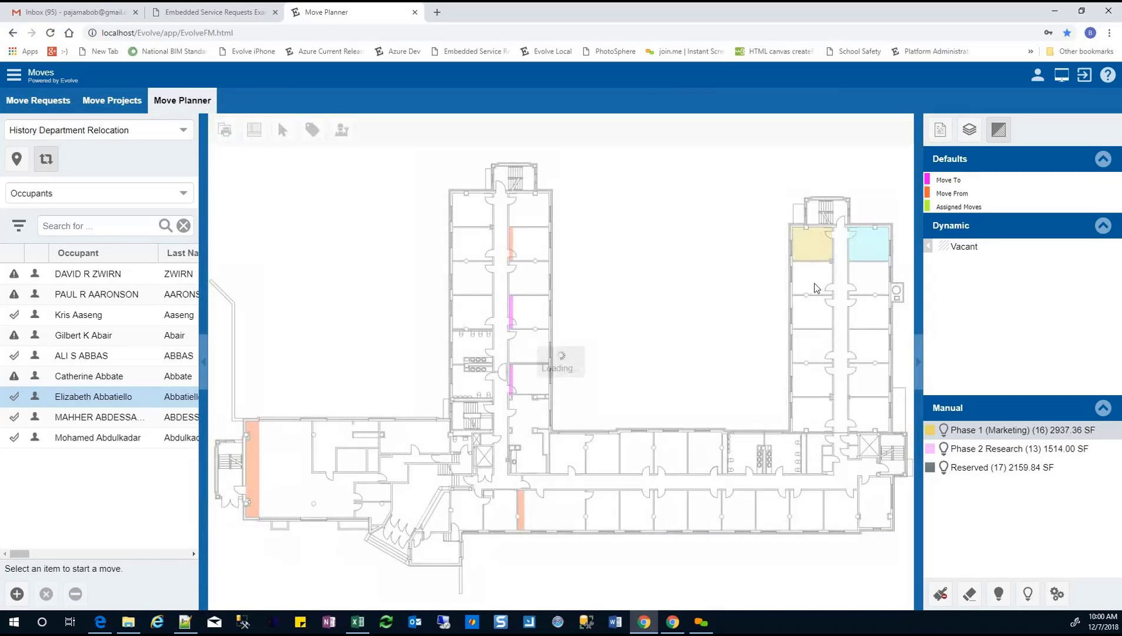
click(814, 284)
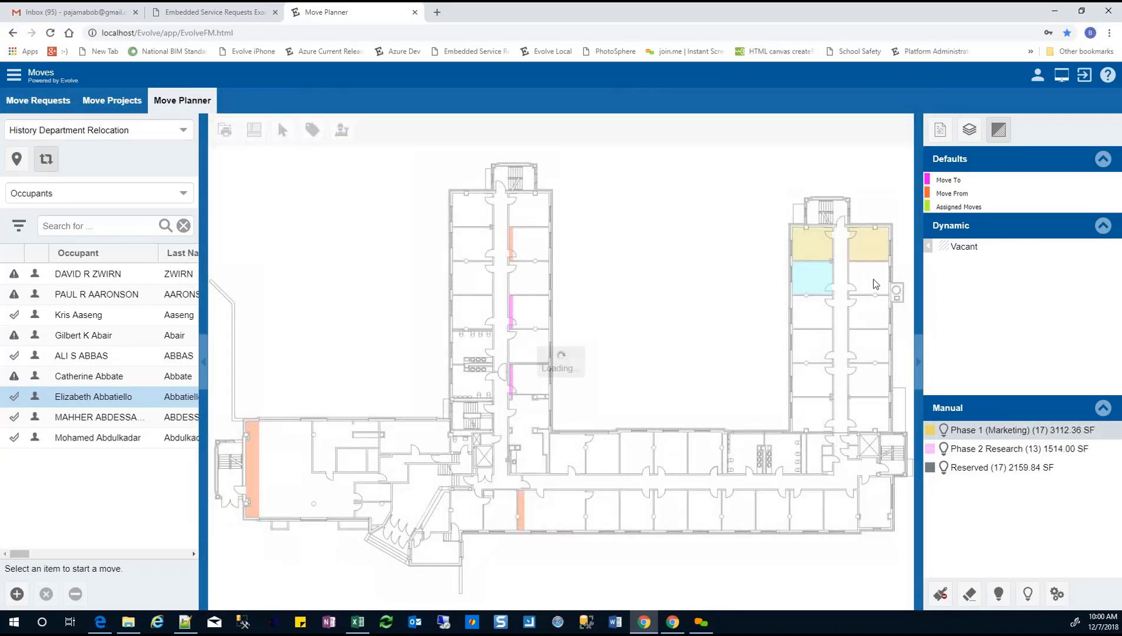
click(876, 283)
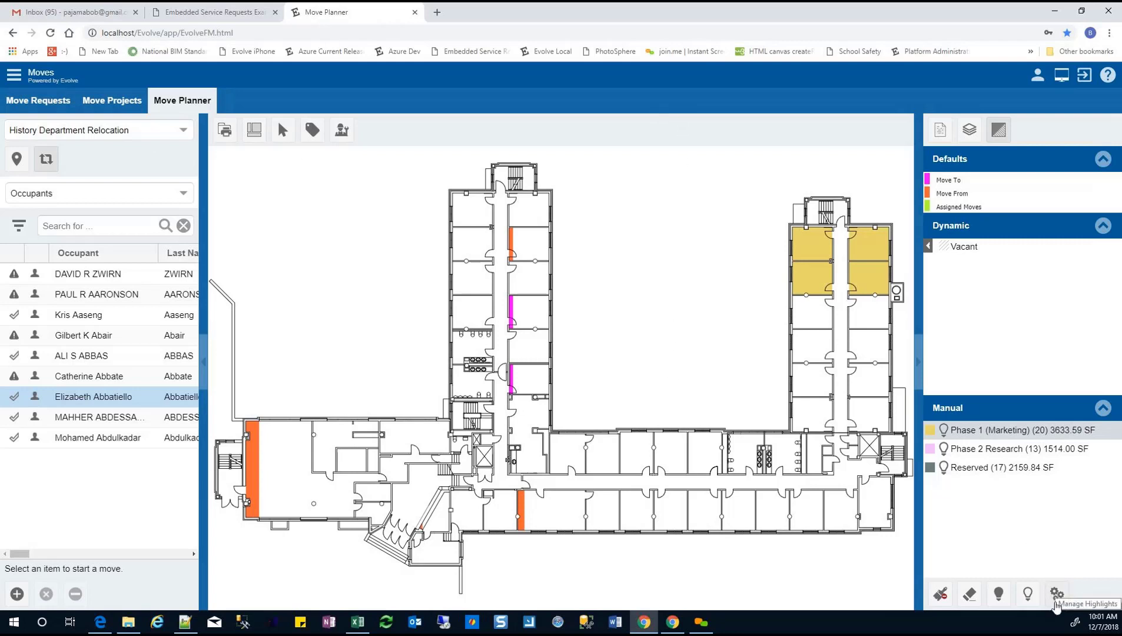
Select Reserved as the manual highlight for painting spaces
click(999, 470)
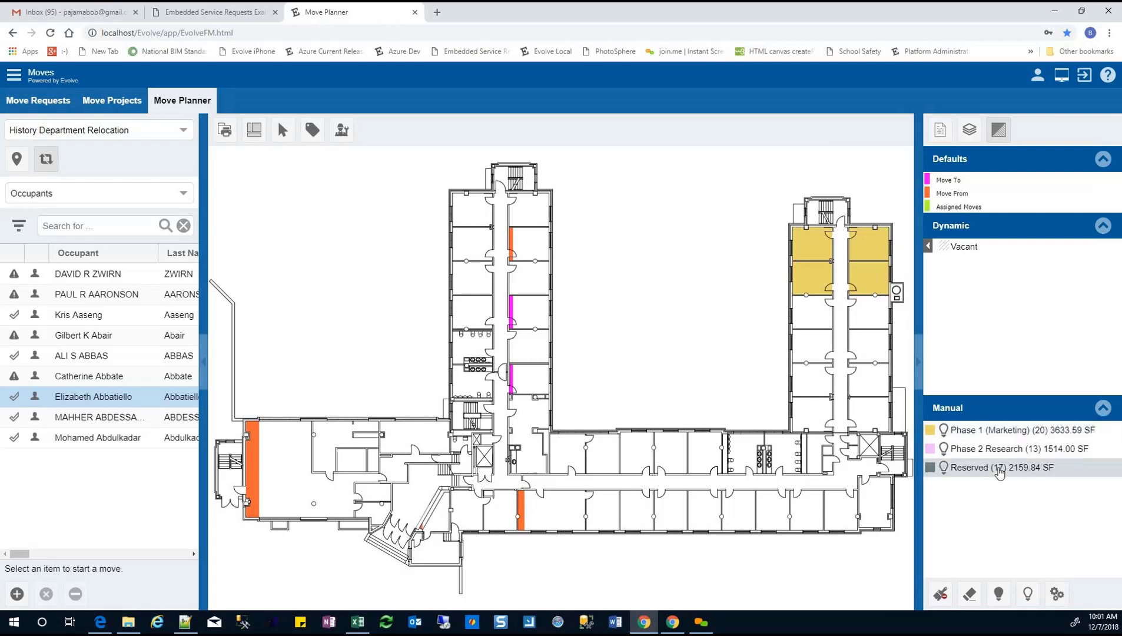